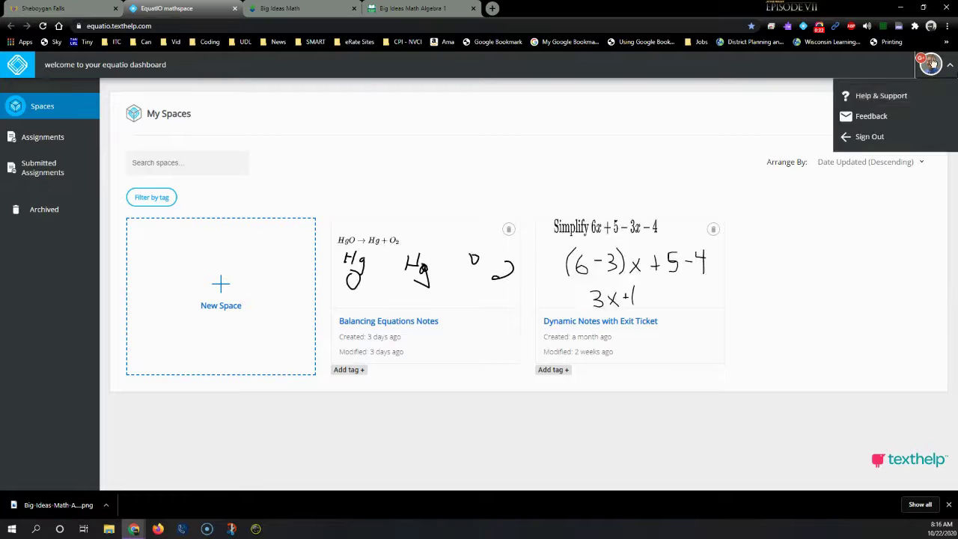
Step: Sign out of the EquatIO dashboard and sign back in through Google with the school account
left_click(876, 139)
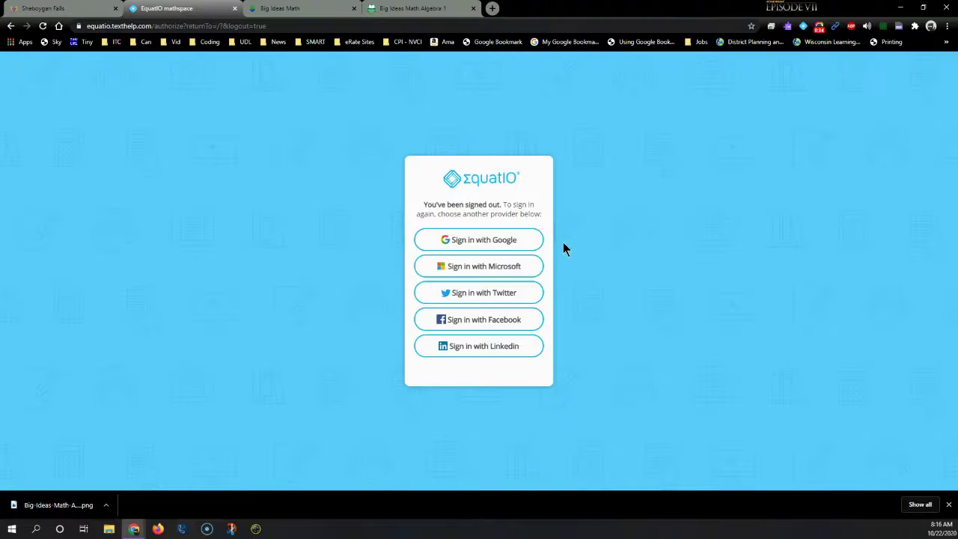
left_click(488, 240)
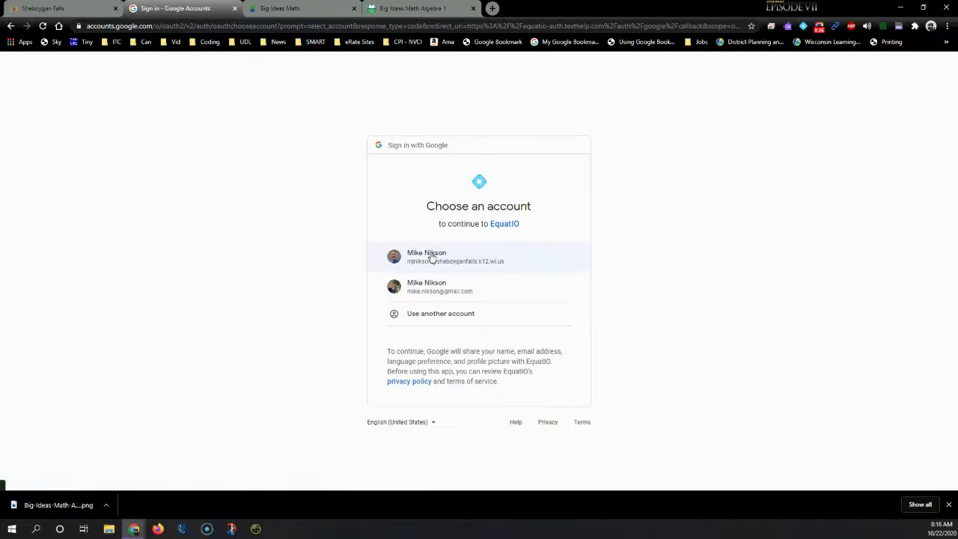
left_click(405, 256)
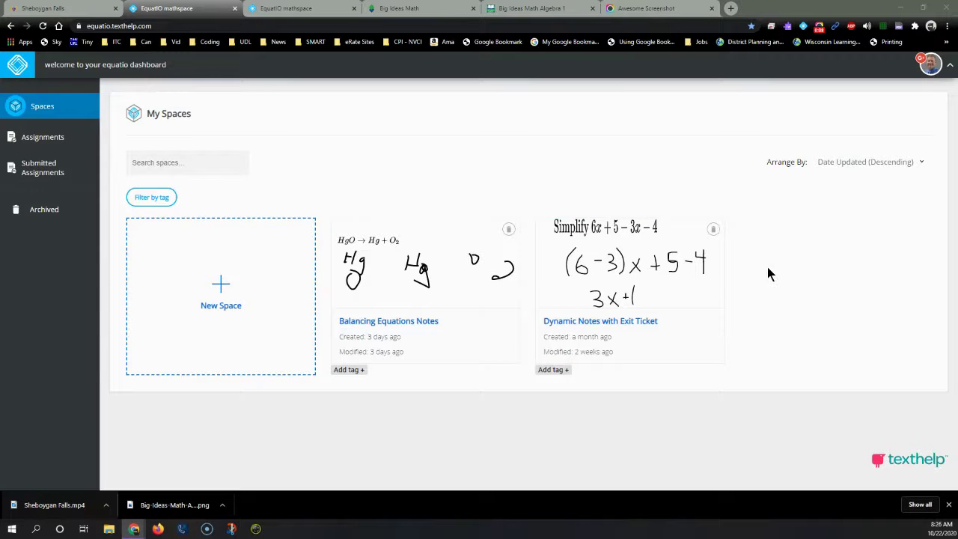
Step: Create a new space and name it "Algebra 1 Lesson 1.1" to match the textbook lesson
left_click(223, 285)
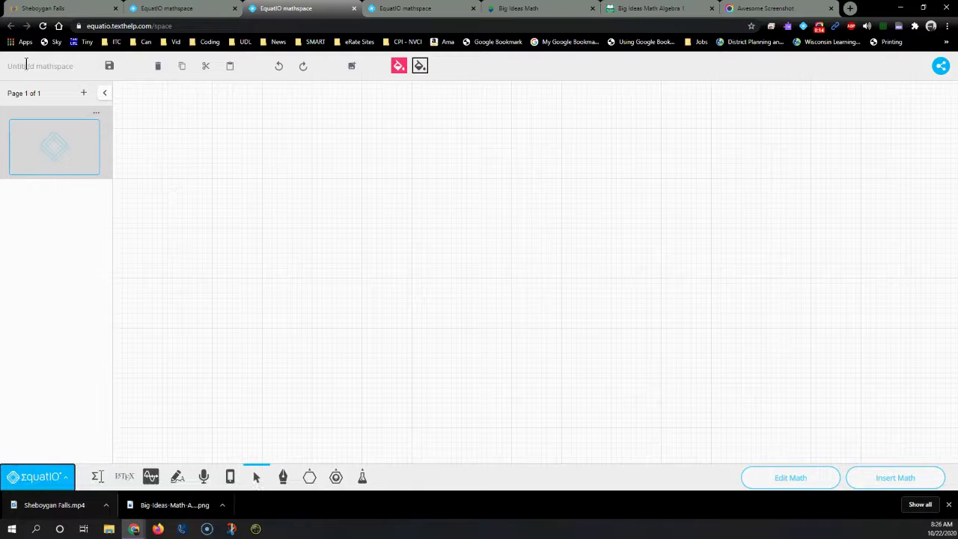
left_click(666, 9)
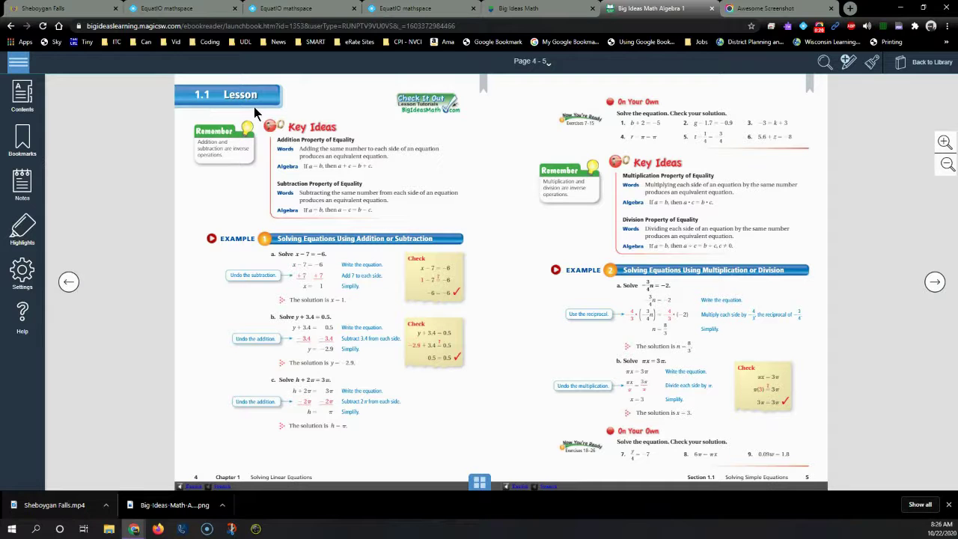
left_click(298, 11)
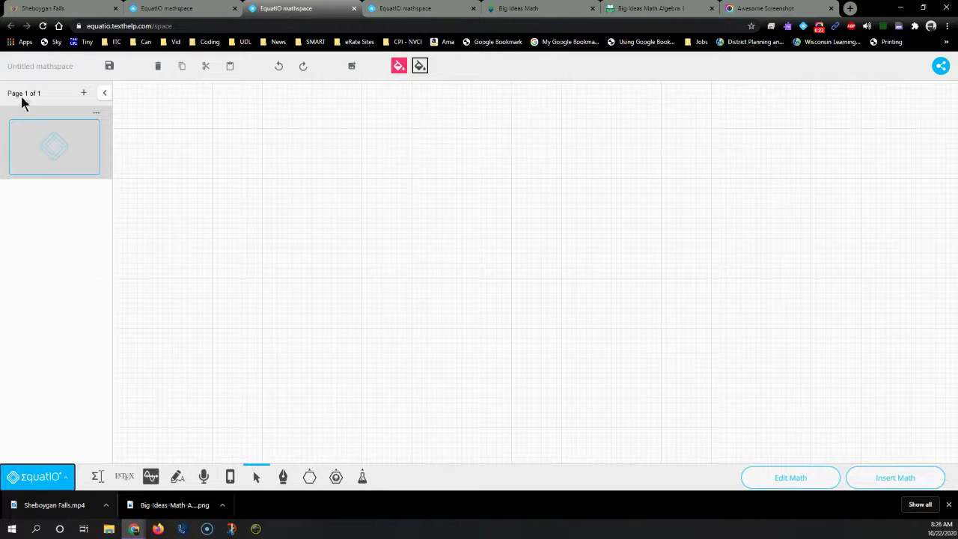
left_click(41, 66)
type("Algebra")
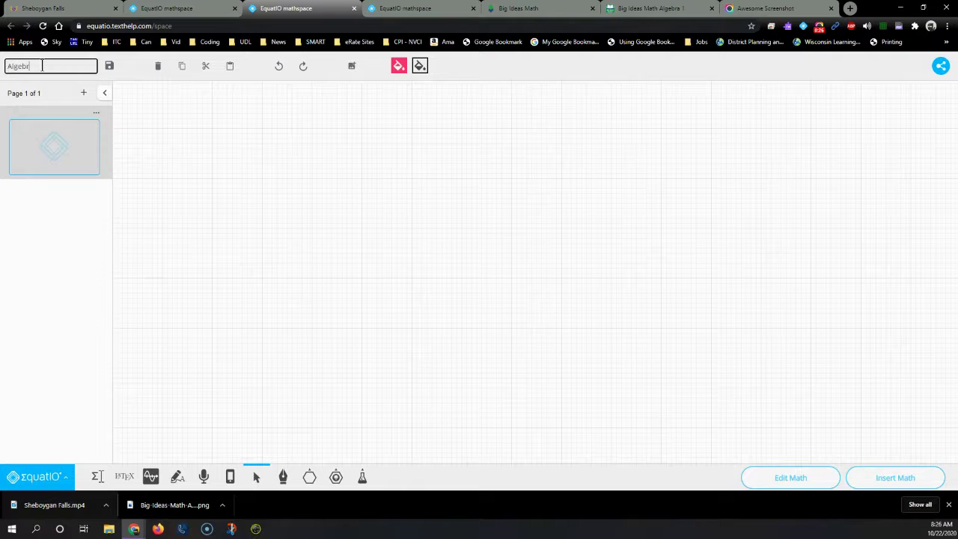
type(" 1 Lesson")
left_click(47, 146)
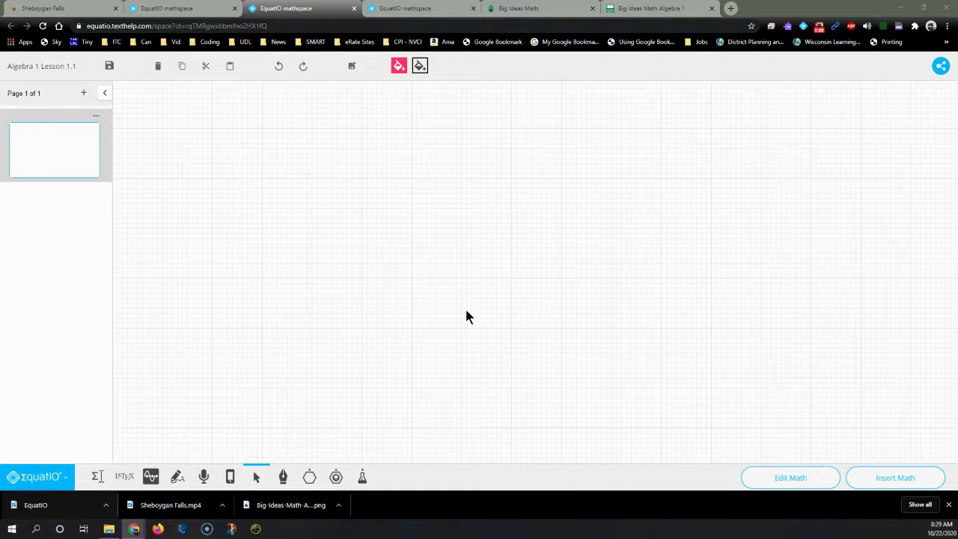
Step: Check Example 1 in the Big Ideas Math textbook and upload the image Big-Ideas-Math-Algebra-1 from Downloads to the mathspace's first page
left_click(659, 9)
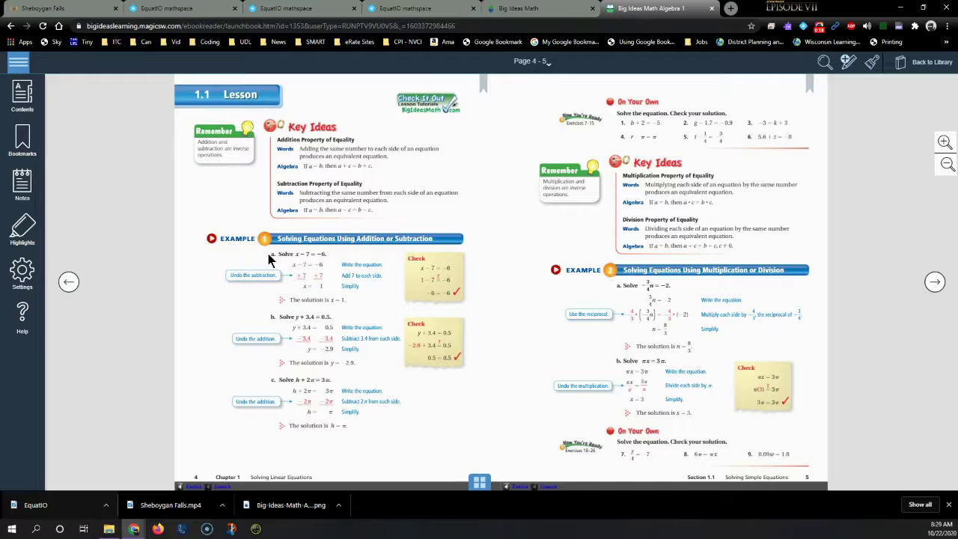
left_click(296, 7)
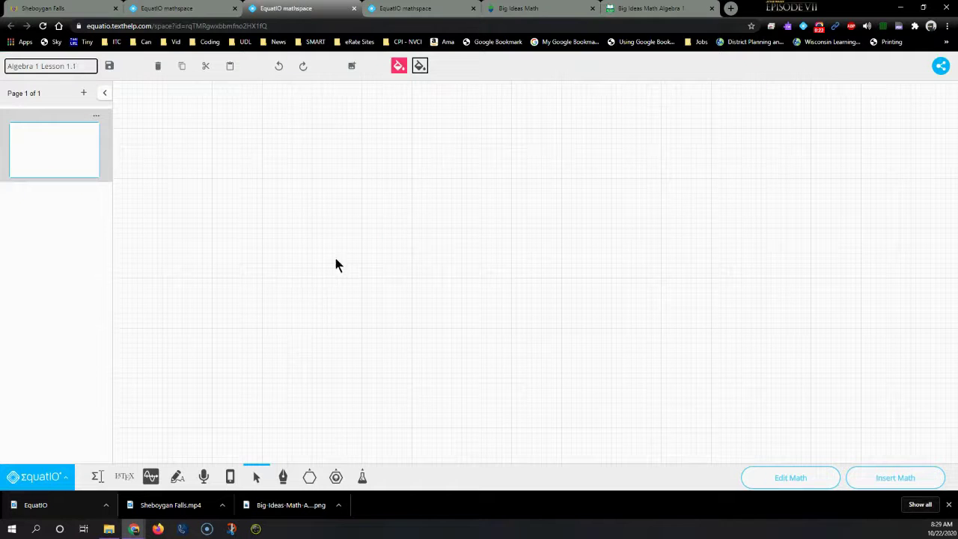
left_click(352, 67)
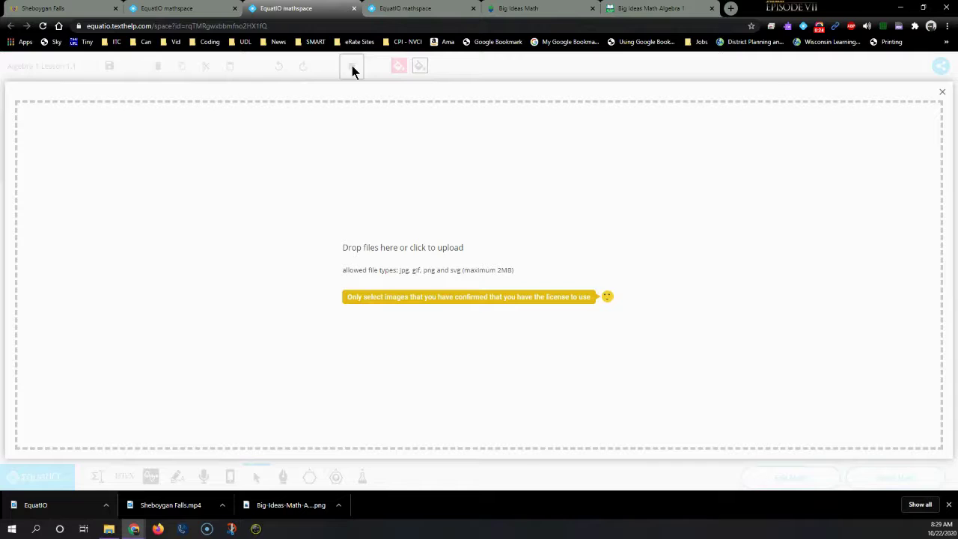
left_click(440, 294)
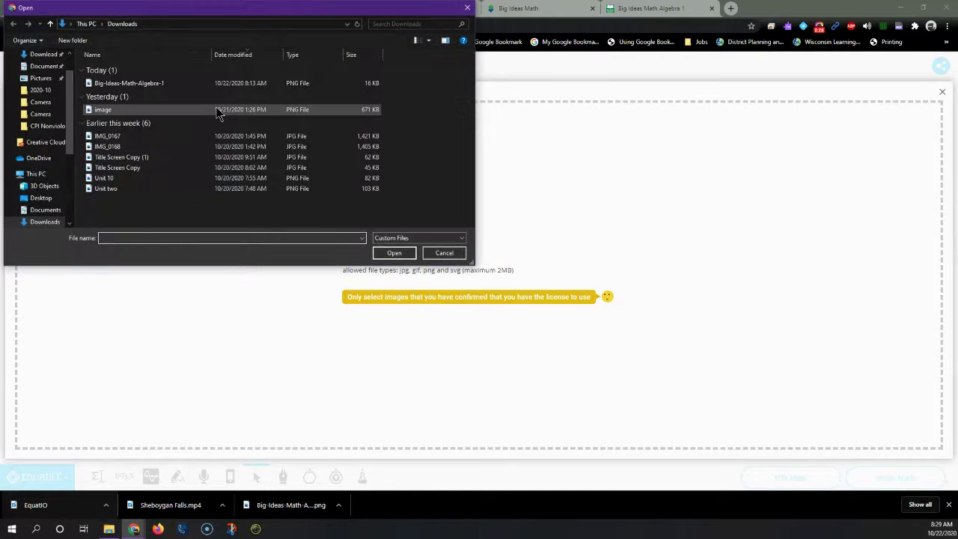
left_click(143, 85)
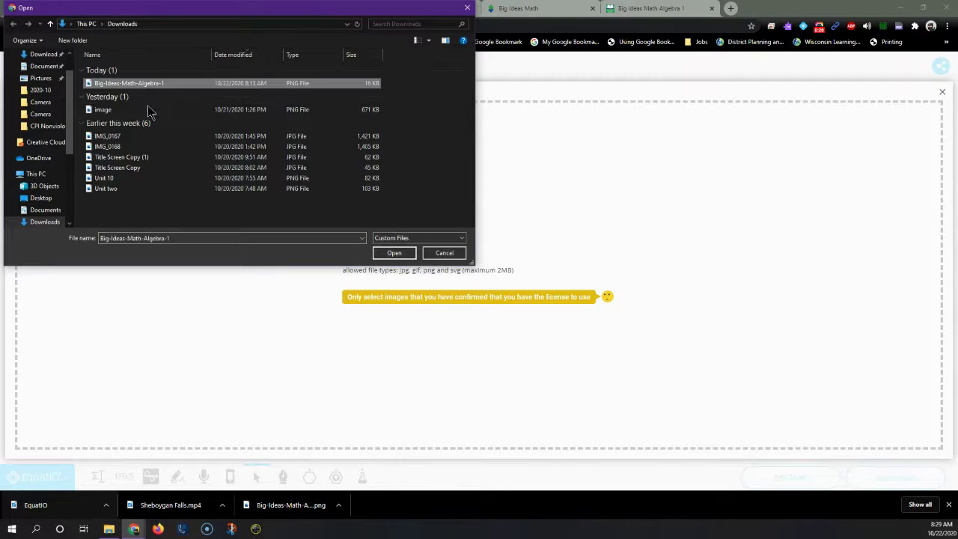
left_click(394, 253)
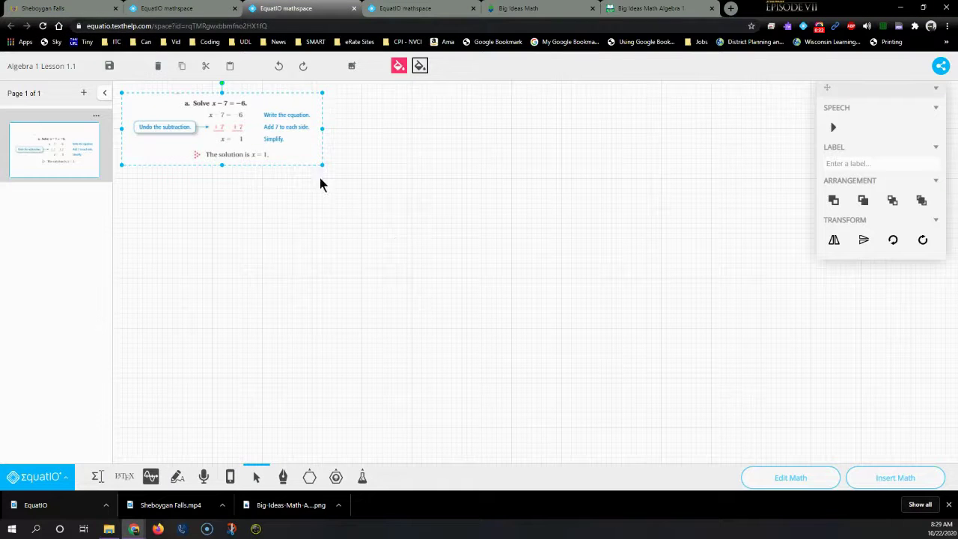
Step: Enlarge the worked-example image and centre it on the page, and add a second page to the mathspace
left_click_drag(322, 164, 641, 369)
left_click_drag(534, 276, 643, 276)
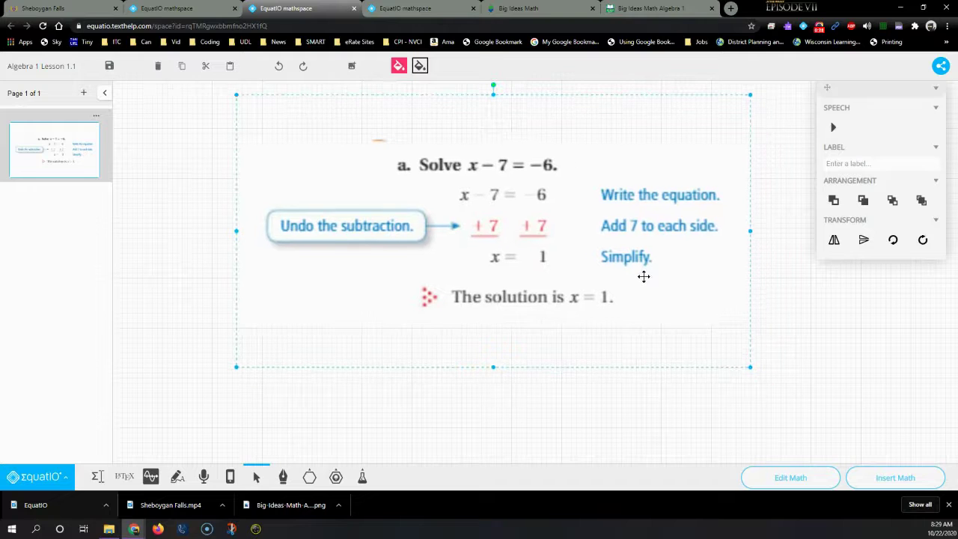
left_click(154, 283)
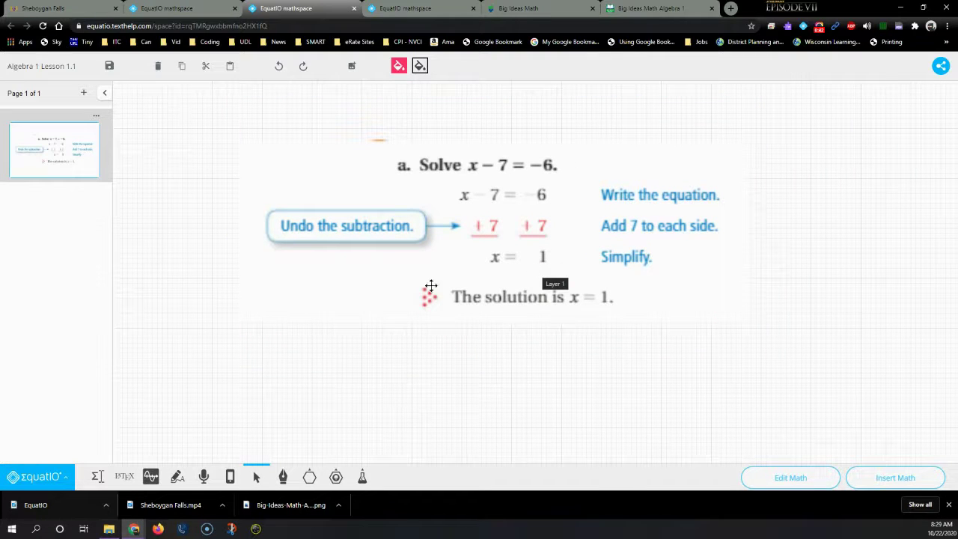
left_click(84, 94)
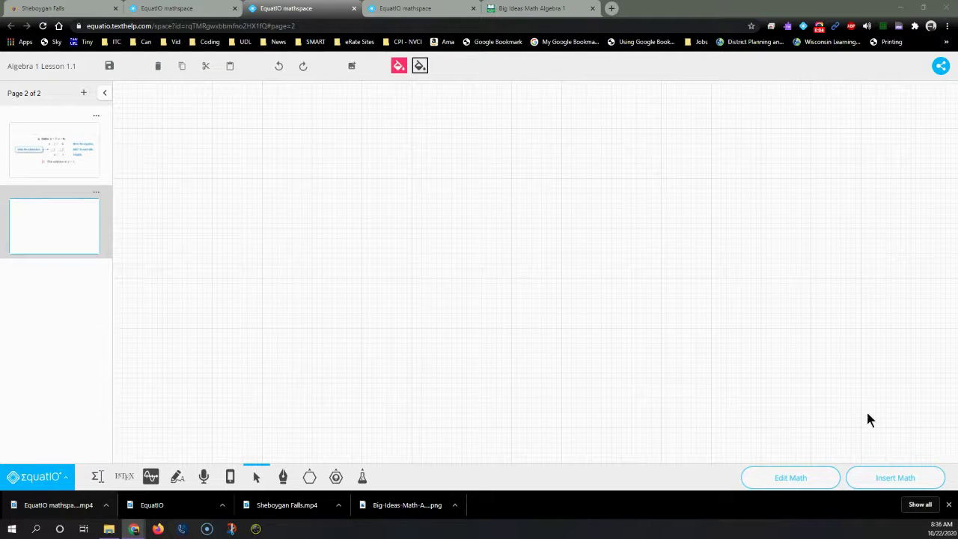
Step: Capture exercise 9's equation 0.09w = 1.8 from textbook page 5 with EquatIO's Screenshot Reader and copy it as LaTeX
left_click(550, 9)
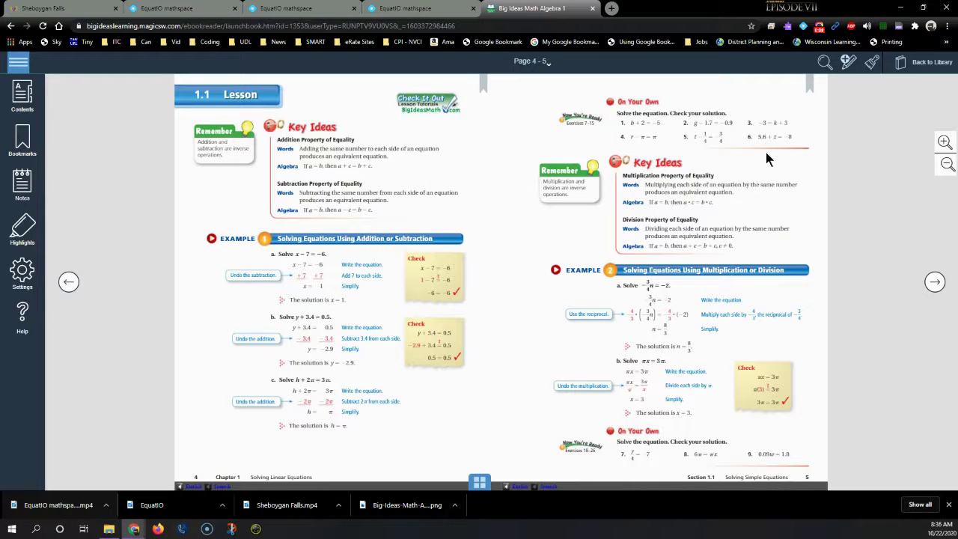
left_click(803, 26)
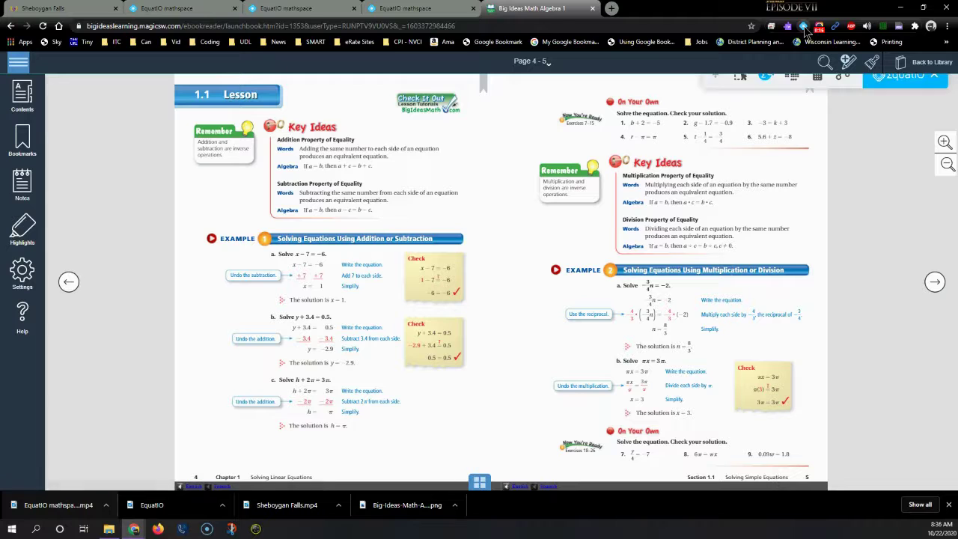
left_click_drag(714, 75, 665, 154)
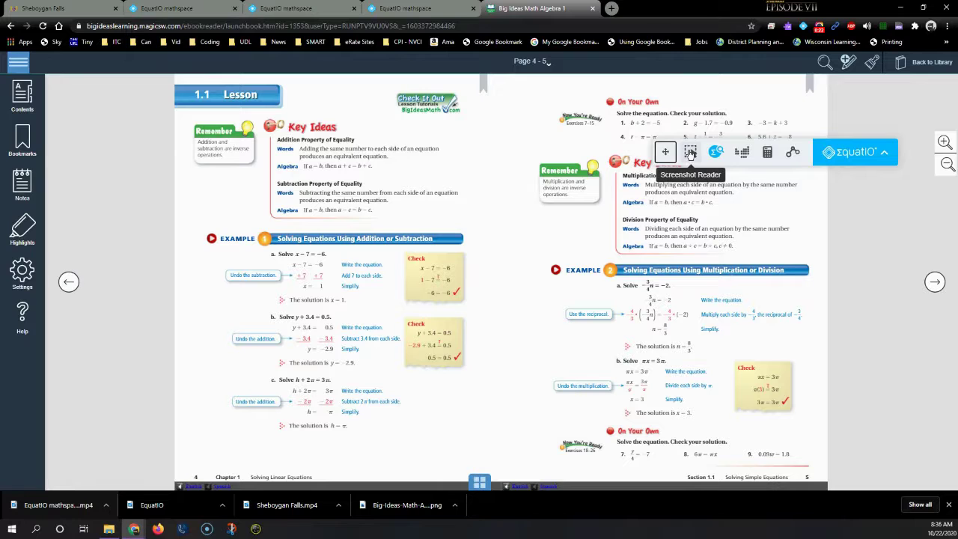
left_click(690, 153)
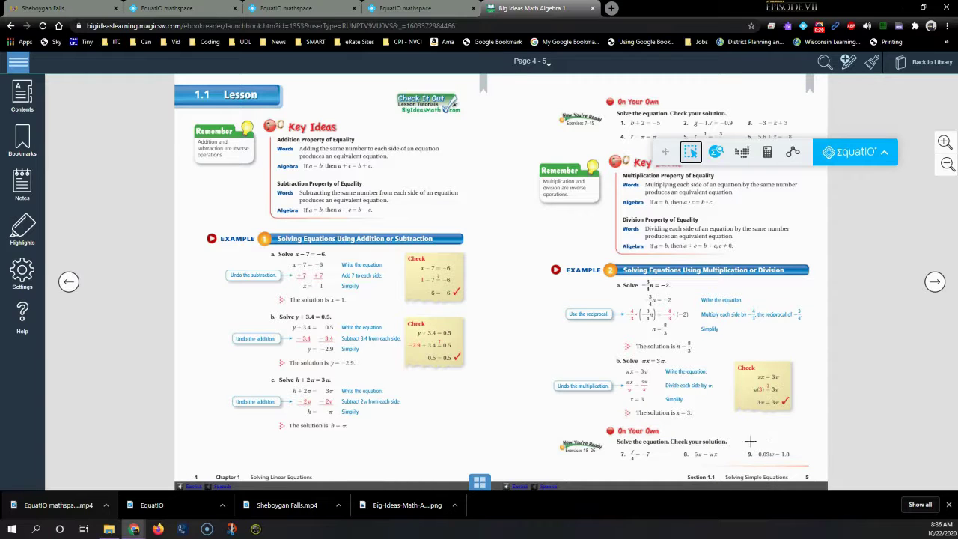
left_click_drag(757, 447, 796, 461)
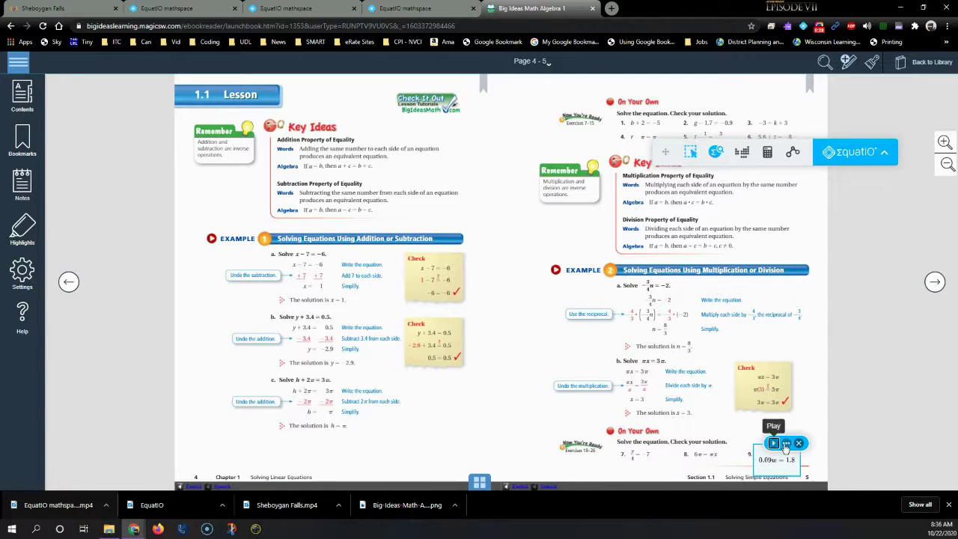
left_click(785, 444)
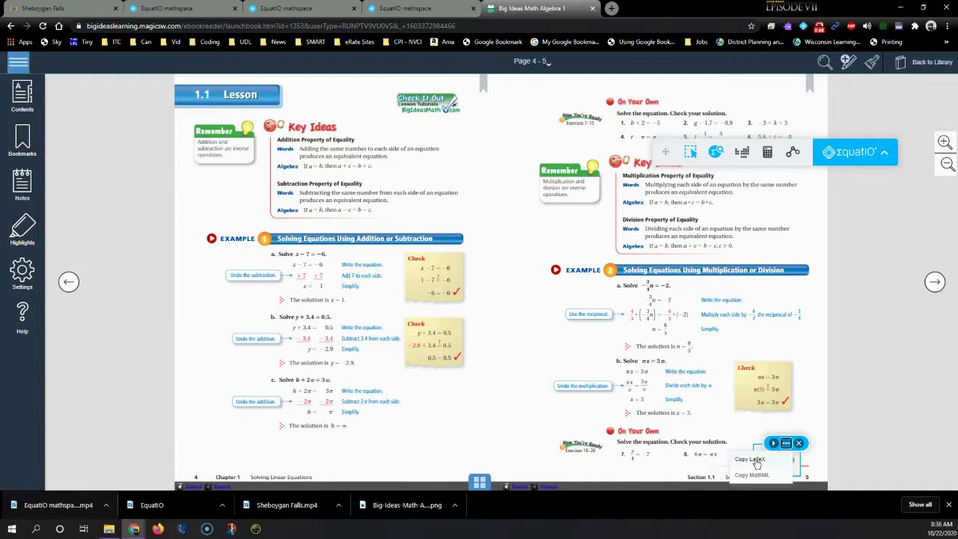
left_click(755, 460)
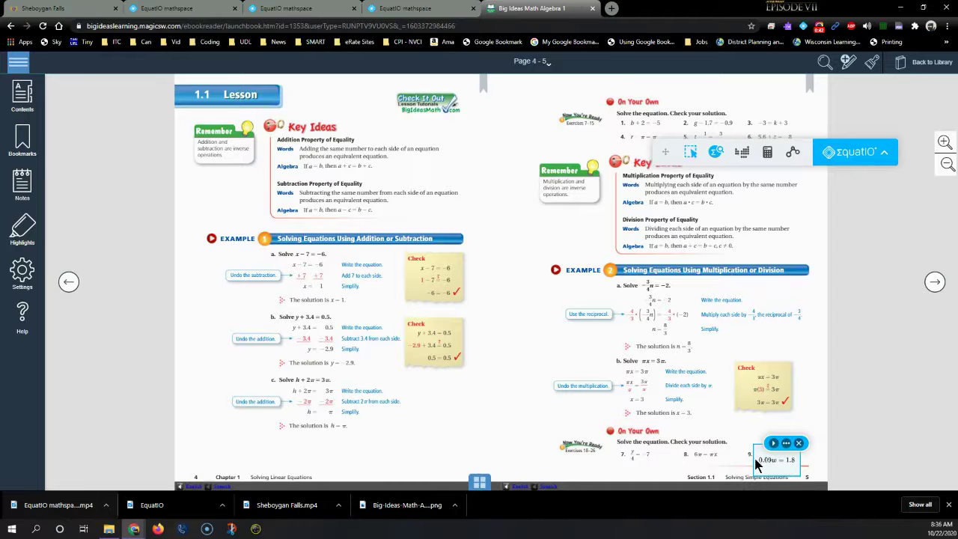
Step: Insert the copied LaTeX equation 0.09w = 1.8 on page 2 of the mathspace and place it at the page's upper centre
left_click(303, 9)
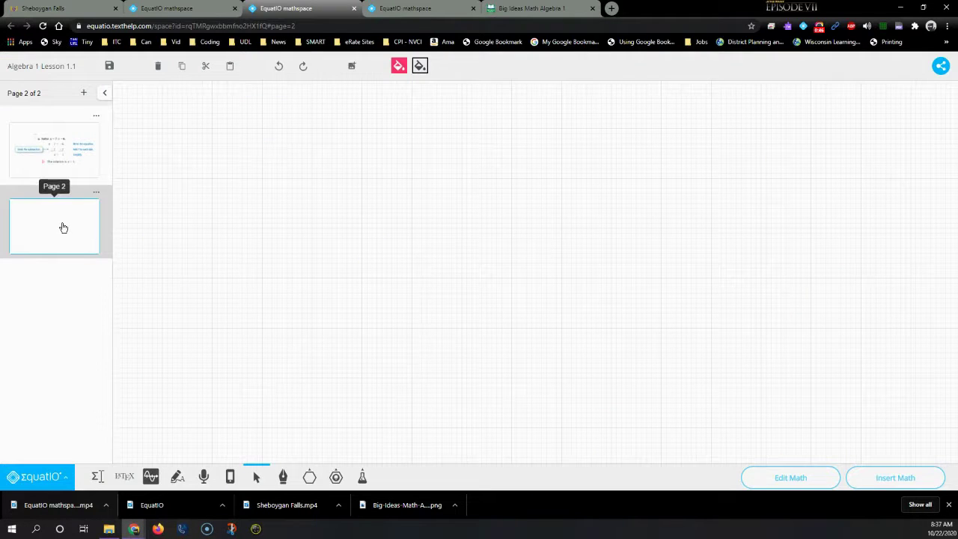
left_click(125, 479)
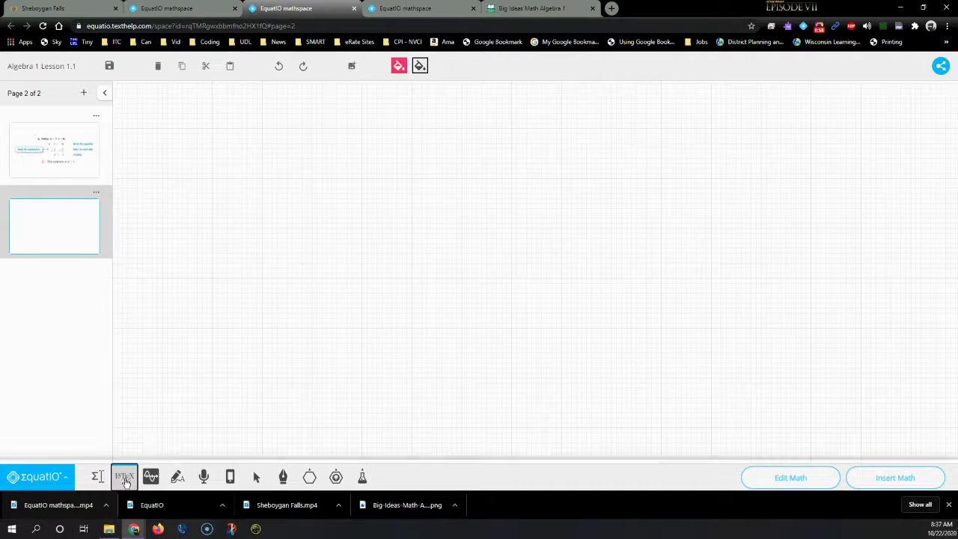
right_click(154, 380)
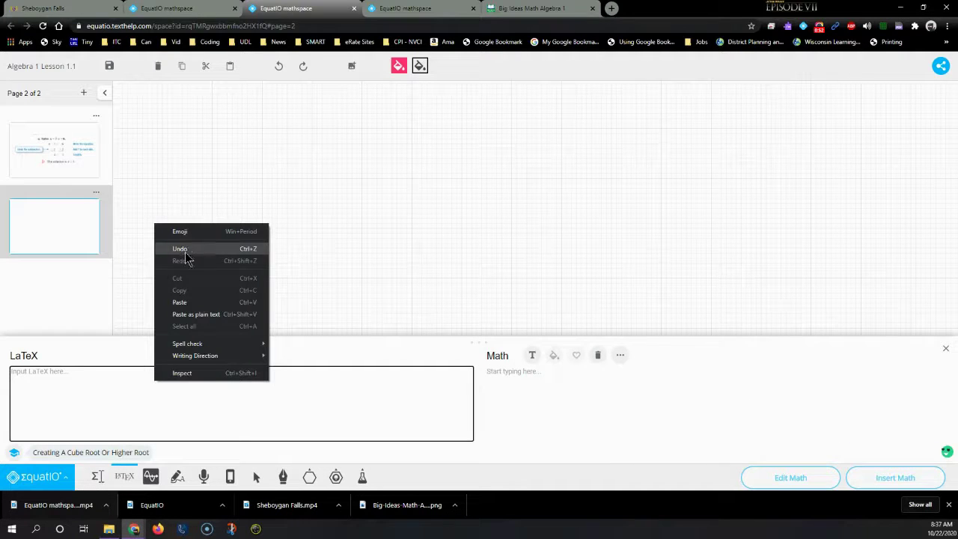
left_click(197, 302)
left_click(884, 478)
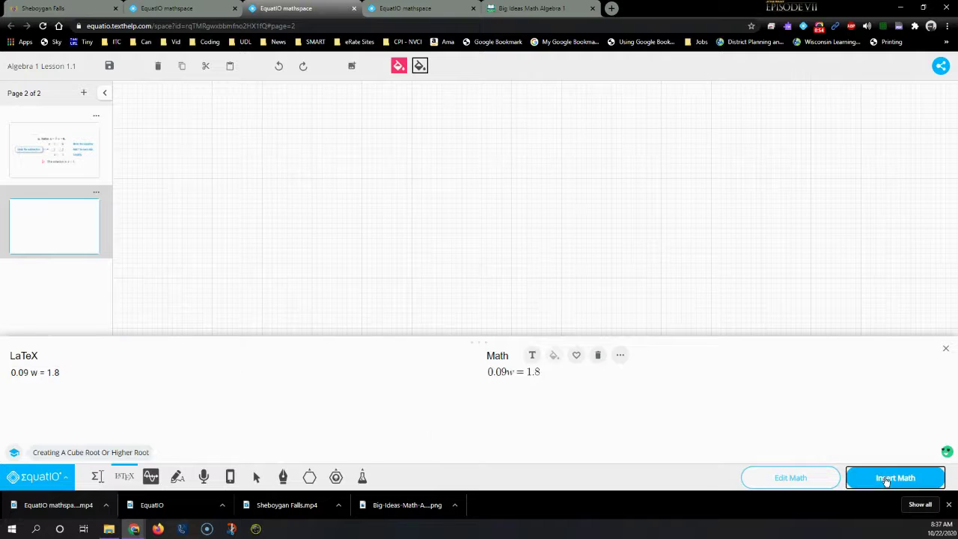
left_click(516, 254)
left_click_drag(180, 99, 464, 110)
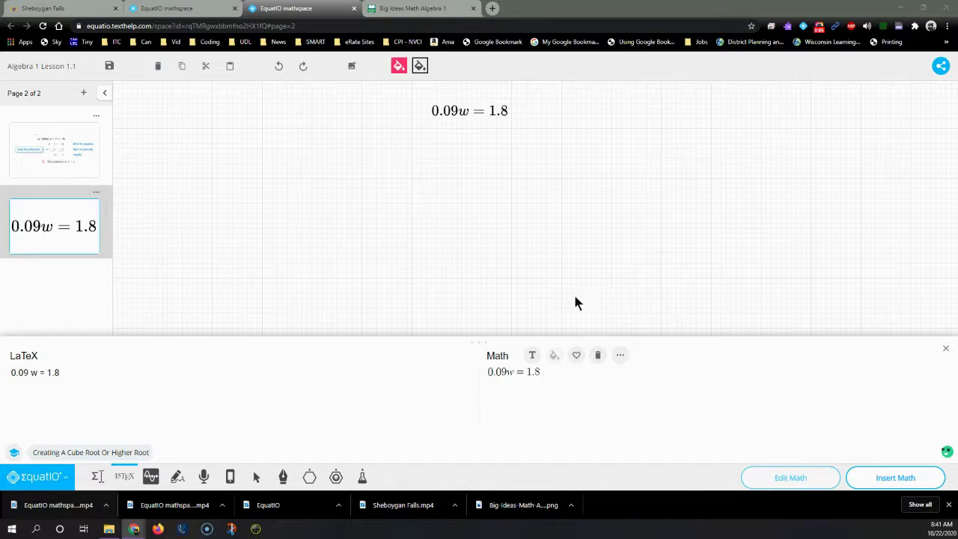
left_click(945, 348)
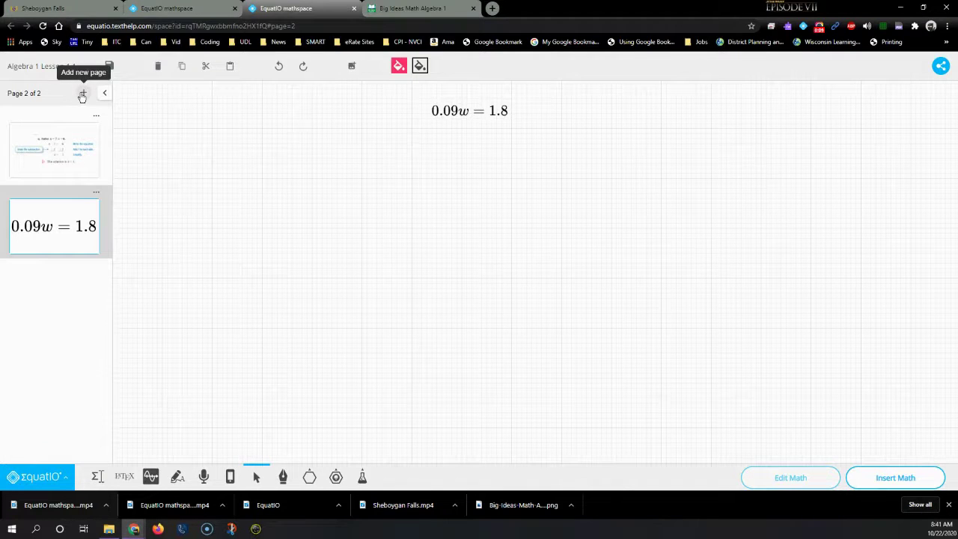
Step: Add a third page to the mathspace and capture exercise 7's equation x + 12 = 7 from textbook page 7, copying it as LaTeX
left_click(83, 95)
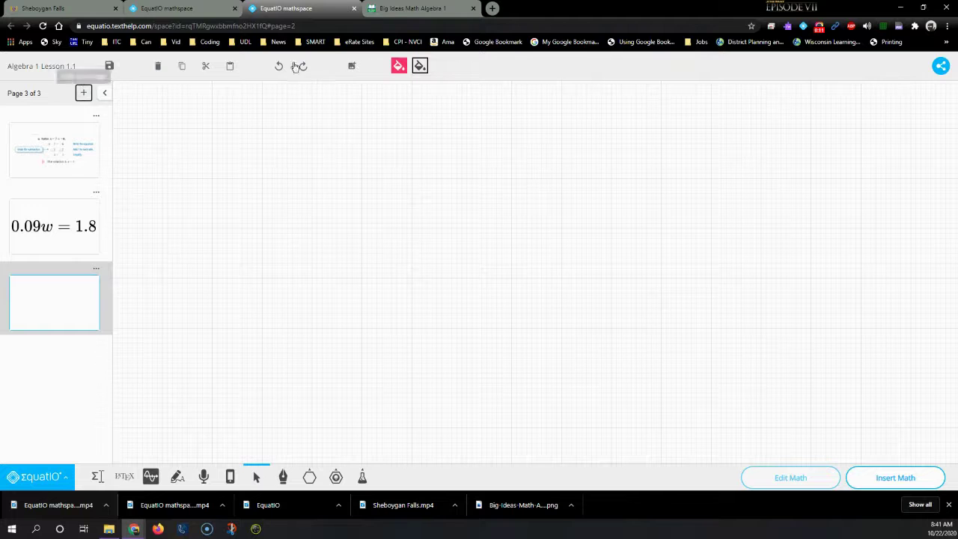
left_click(412, 9)
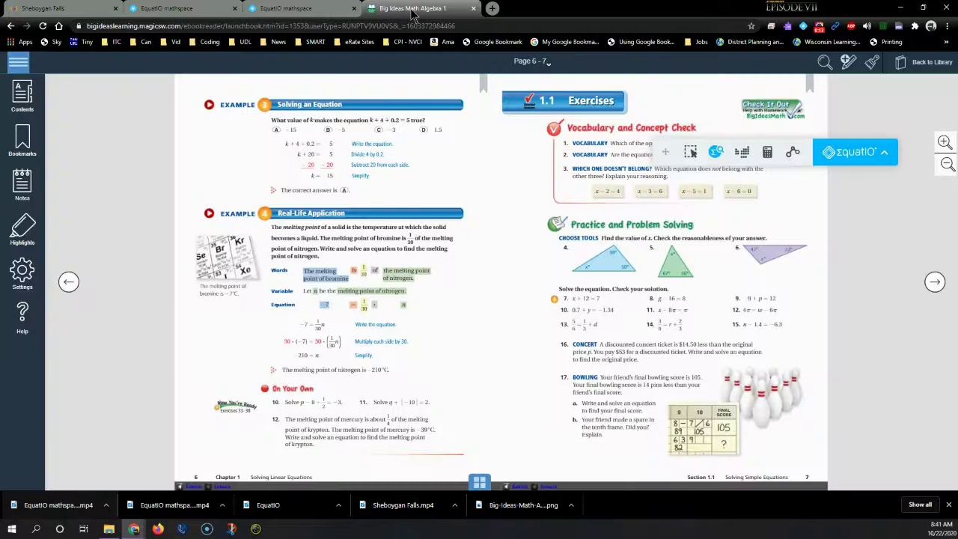
left_click(805, 31)
left_click(805, 32)
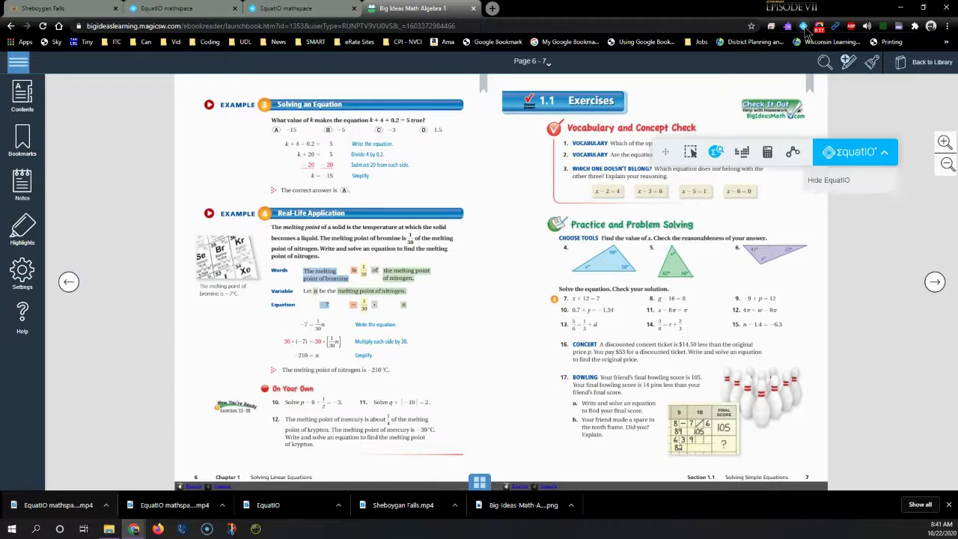
left_click(691, 152)
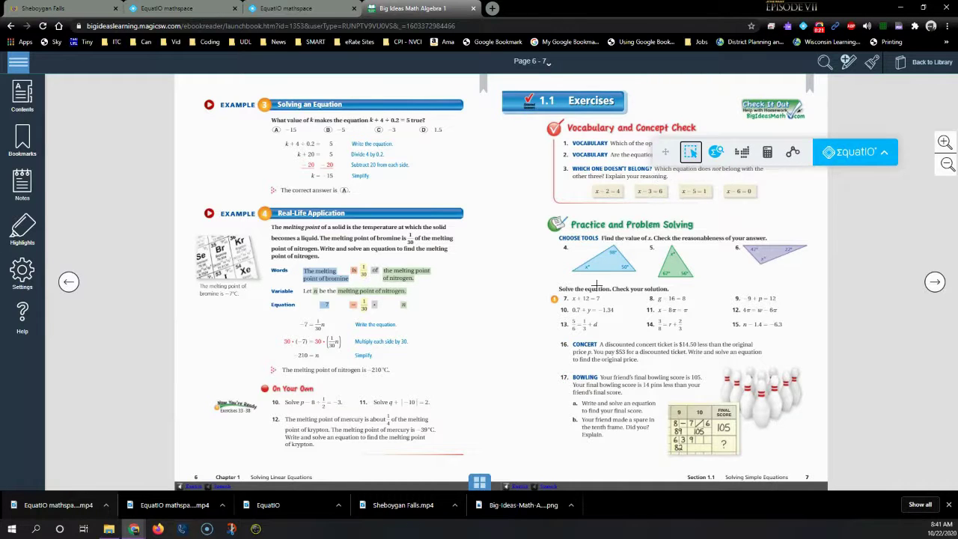
left_click_drag(567, 296, 606, 309)
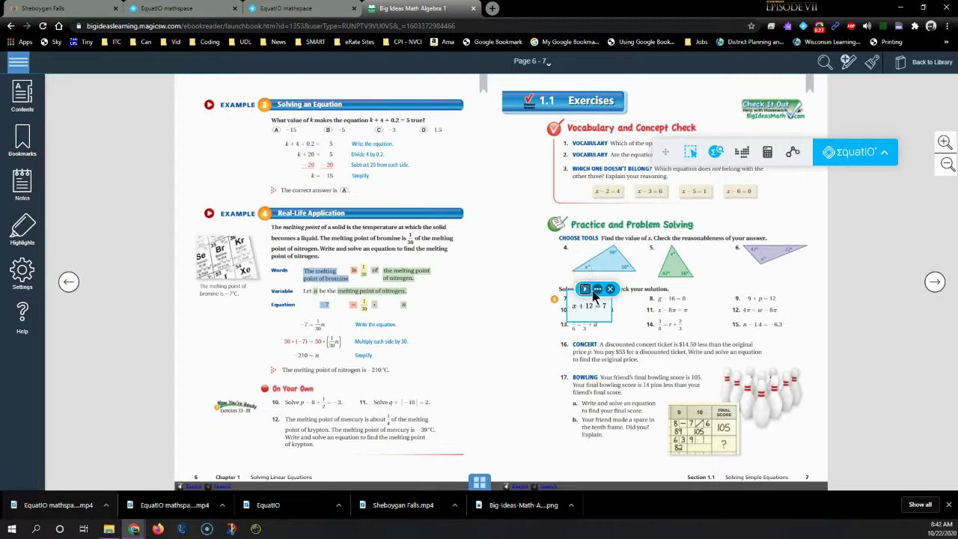
left_click(597, 289)
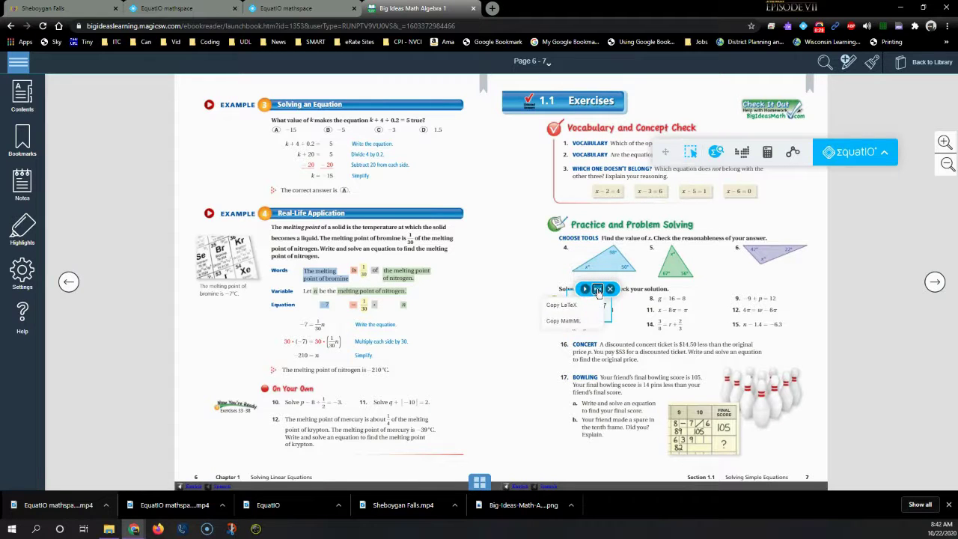
left_click(561, 305)
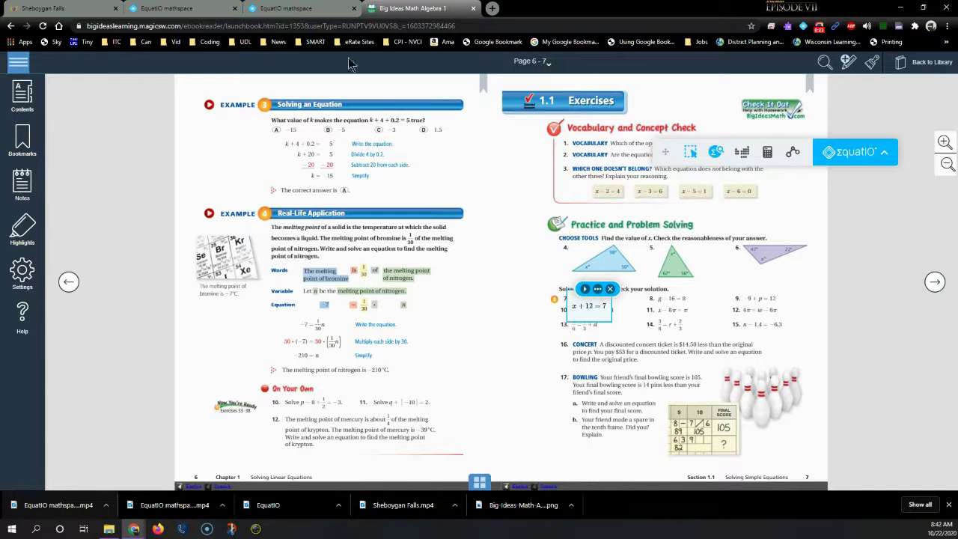
Step: Replace the old LaTeX with x + 12 = 7, insert the equation on page 3 and move it to the page's upper centre
left_click(294, 11)
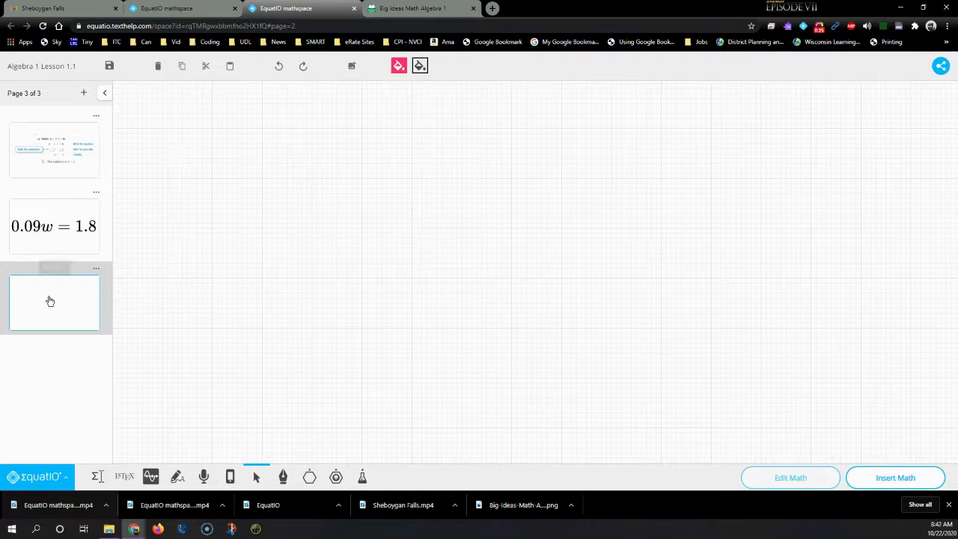
left_click(124, 476)
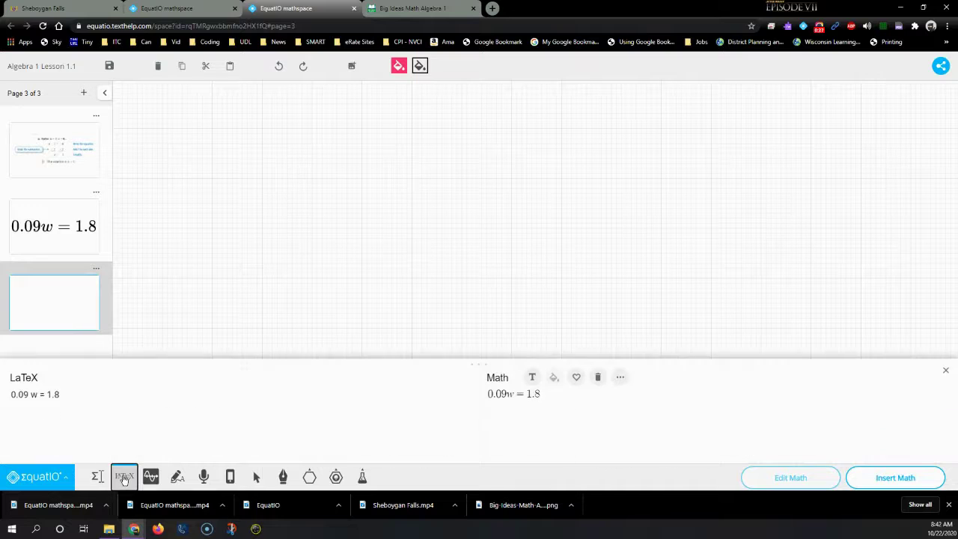
left_click(98, 380)
left_click_drag(98, 380, 2, 360)
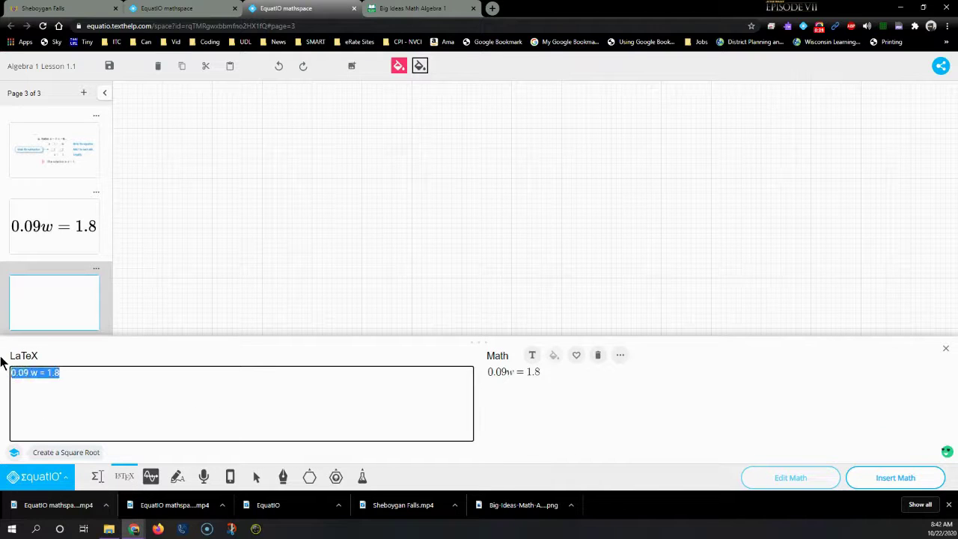
key("BackSpace")
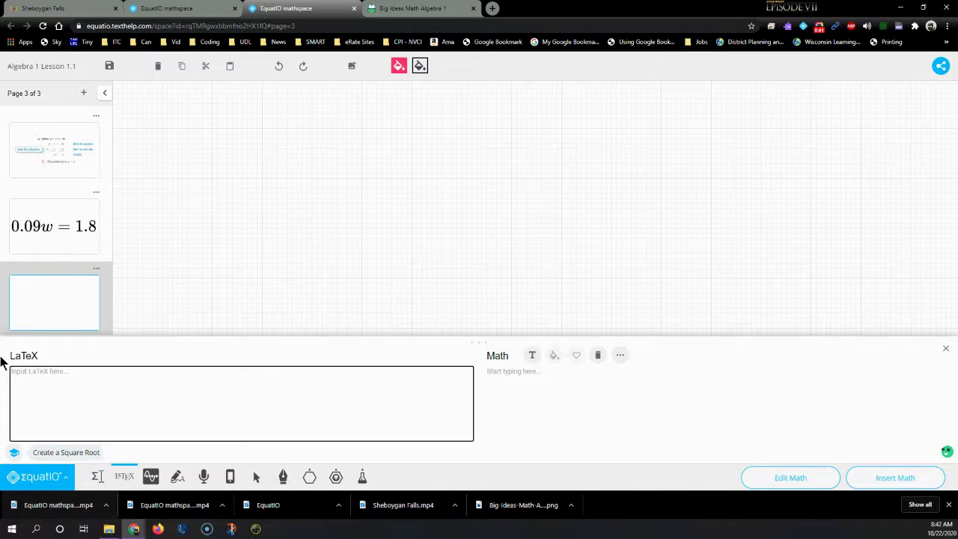
type("x + 12 = 7")
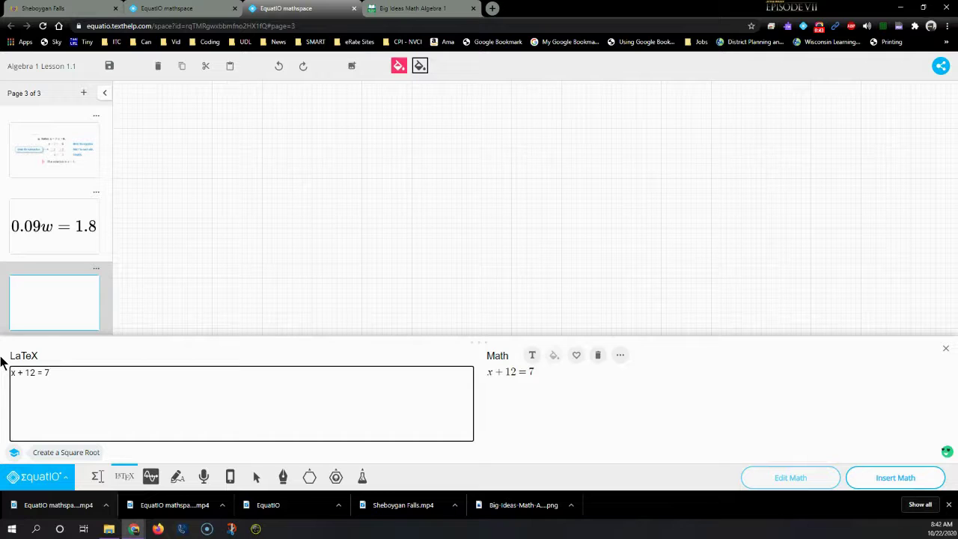
left_click(894, 479)
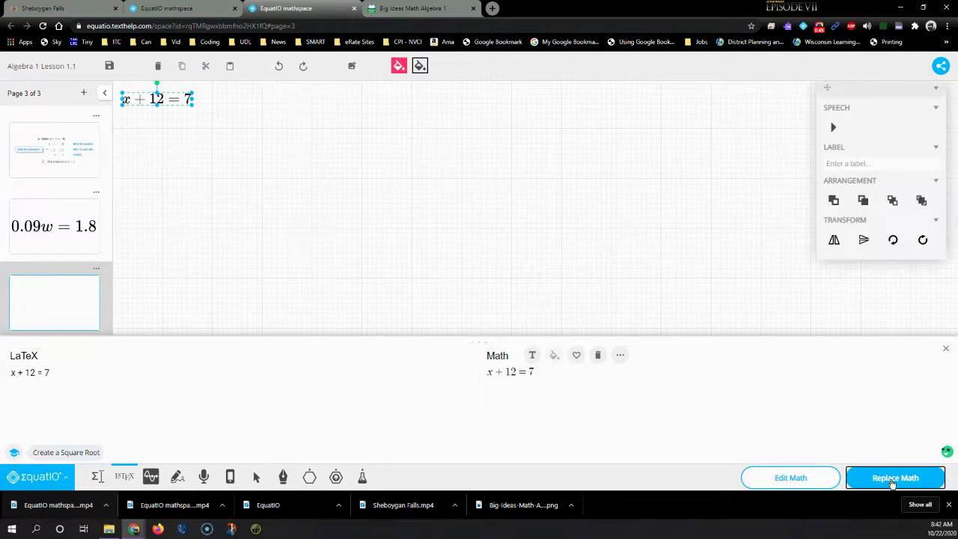
left_click(216, 162)
left_click_drag(166, 99, 484, 160)
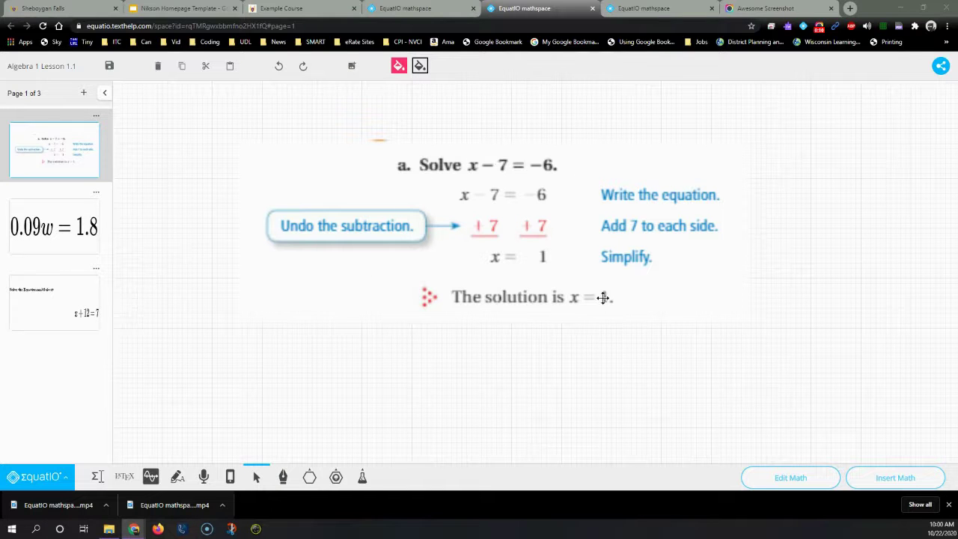
Step: Handwrite the solution under 0.09w = 1.8 on page 2, dividing both sides by .09 and ending with w = 2
left_click(68, 215)
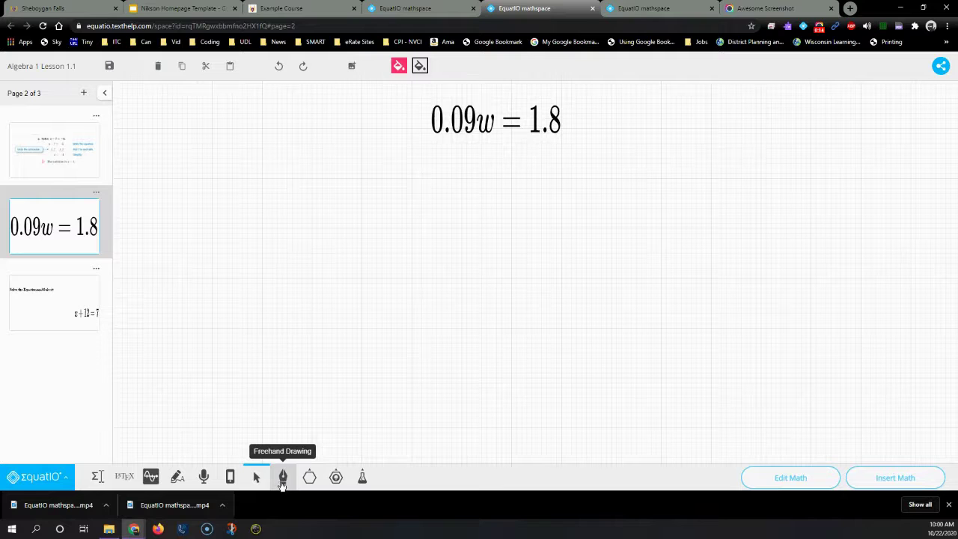
left_click(282, 479)
left_click_drag(483, 173, 492, 167)
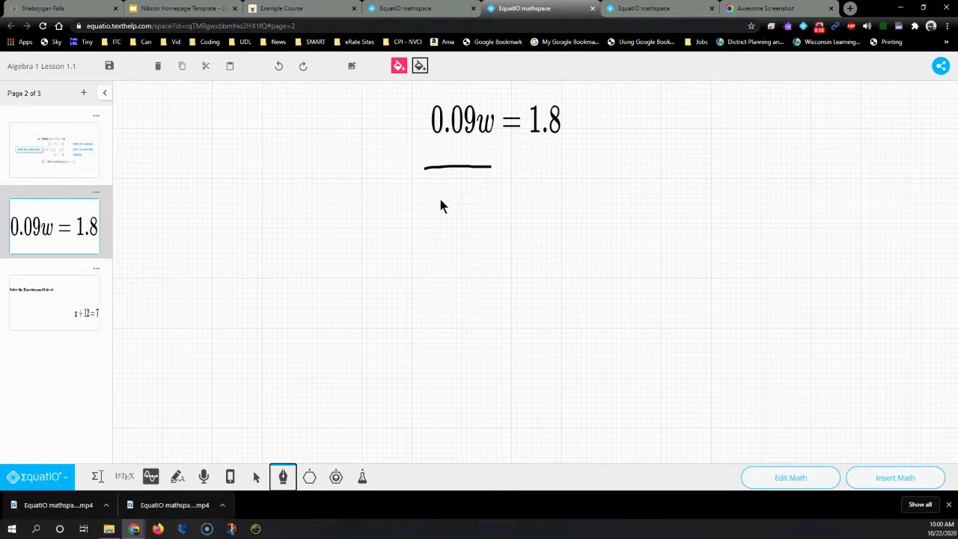
mouse_move(449, 183)
left_mouse_down()
mouse_move(453, 203)
mouse_move(451, 180)
mouse_move(474, 207)
left_mouse_up()
left_click_drag(524, 161, 566, 163)
left_click_drag(533, 202, 533, 202)
mouse_move(557, 182)
left_mouse_down()
mouse_move(544, 196)
mouse_move(555, 183)
left_mouse_up()
left_click_drag(573, 187, 573, 213)
mouse_move(464, 274)
left_mouse_down()
mouse_move(473, 288)
mouse_move(503, 260)
mouse_move(523, 268)
mouse_move(547, 250)
mouse_move(566, 275)
mouse_move(547, 273)
mouse_move(569, 274)
left_mouse_up()
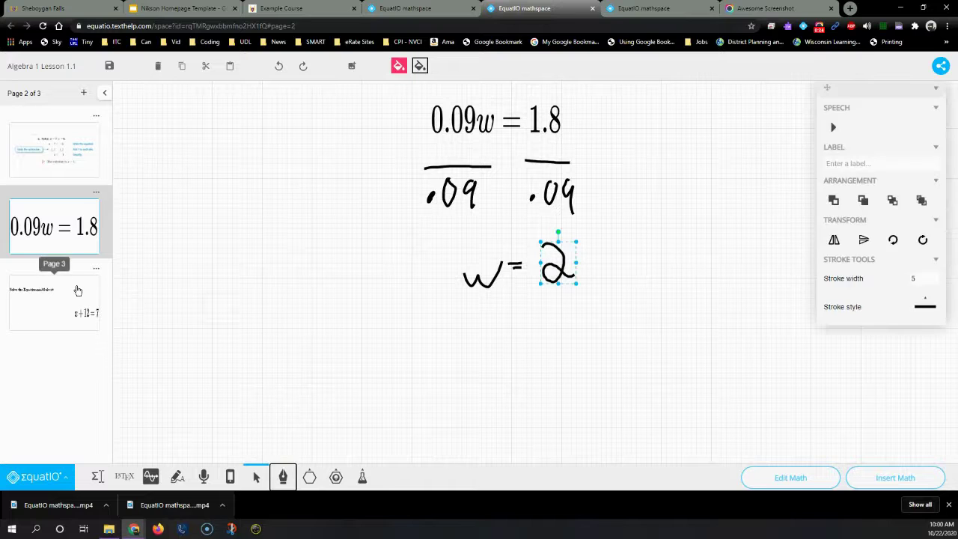
Step: Share the mathspace from page 3 with "Make a copy for each person and expect a response" and copy its sharable link
left_click(77, 288)
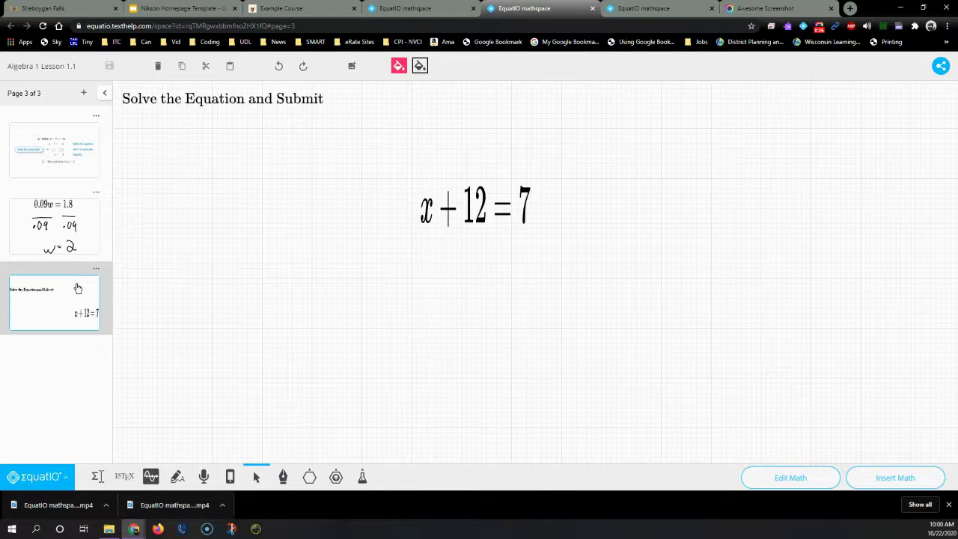
left_click_drag(78, 288, 114, 285)
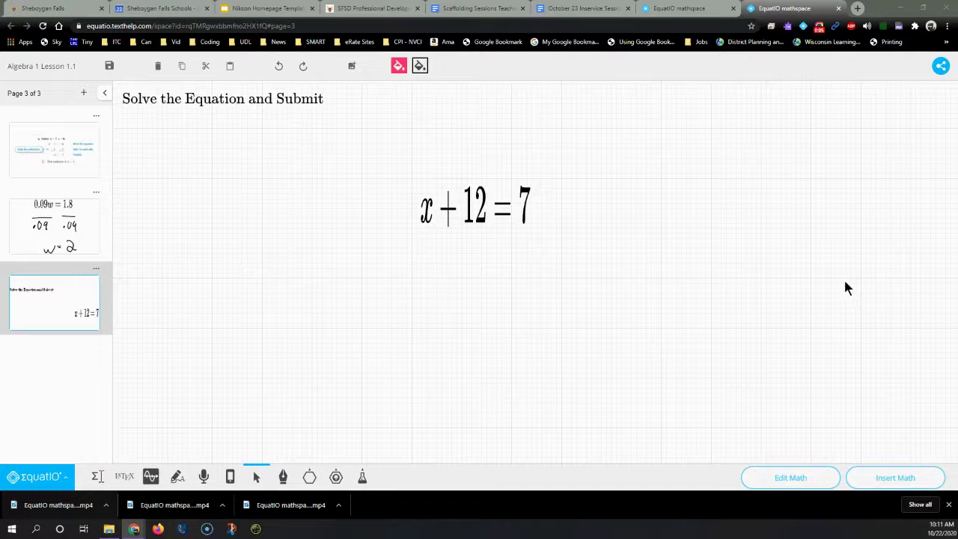
left_click(940, 66)
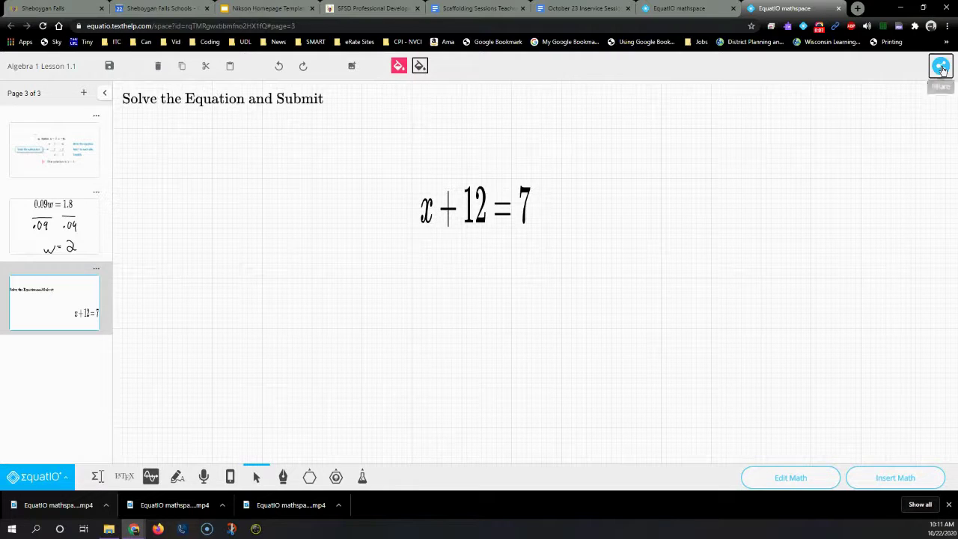
left_click(442, 271)
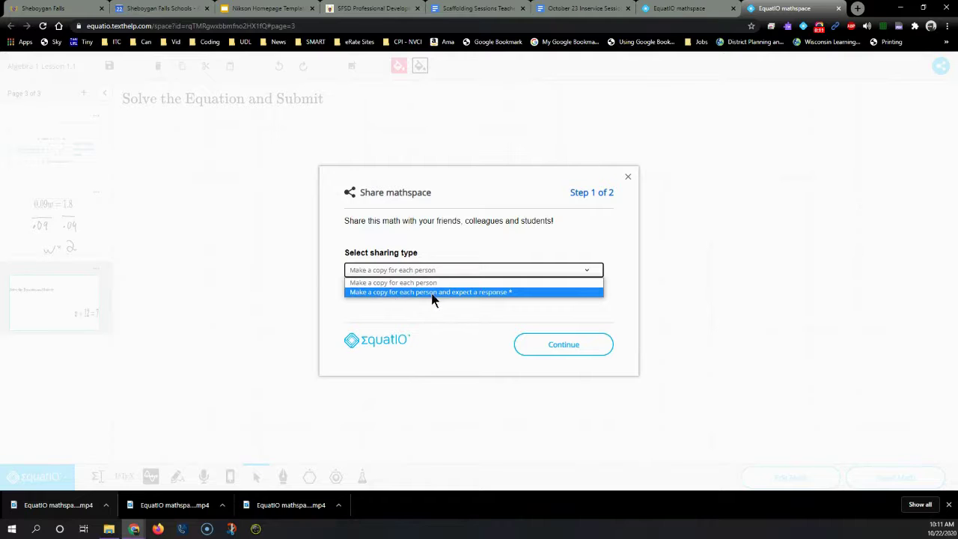
left_click(458, 291)
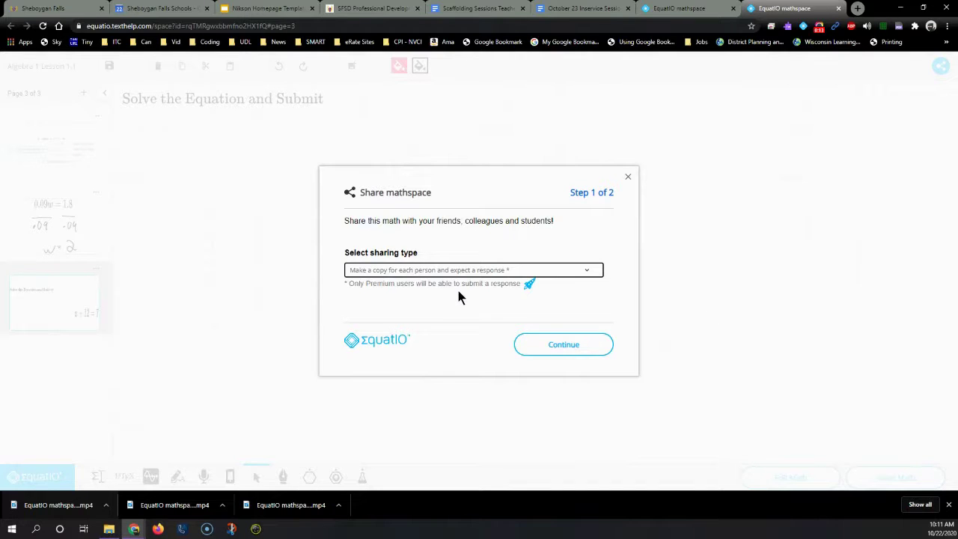
left_click(547, 345)
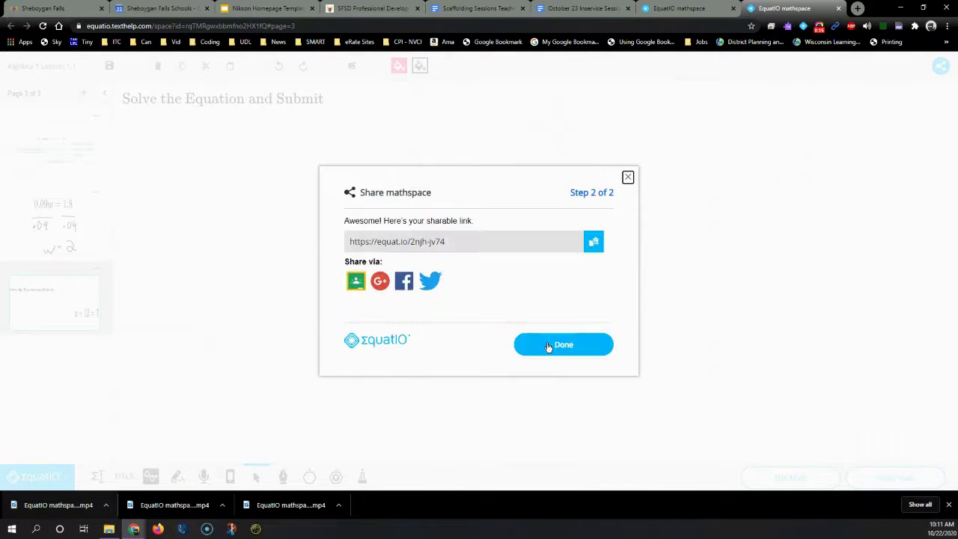
left_click(592, 243)
Step: Switch to the homepage template in Google Slides and link "Big Ideas Algebra 1 Lesson 1.1 Notes and Exit Ticket" to the copied mathspace address
left_click(268, 9)
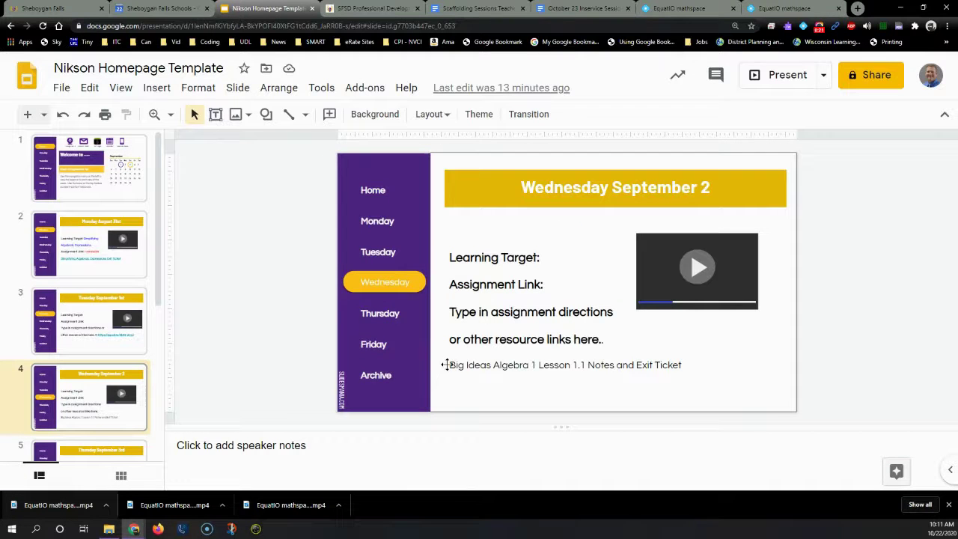
left_click_drag(449, 365, 685, 371)
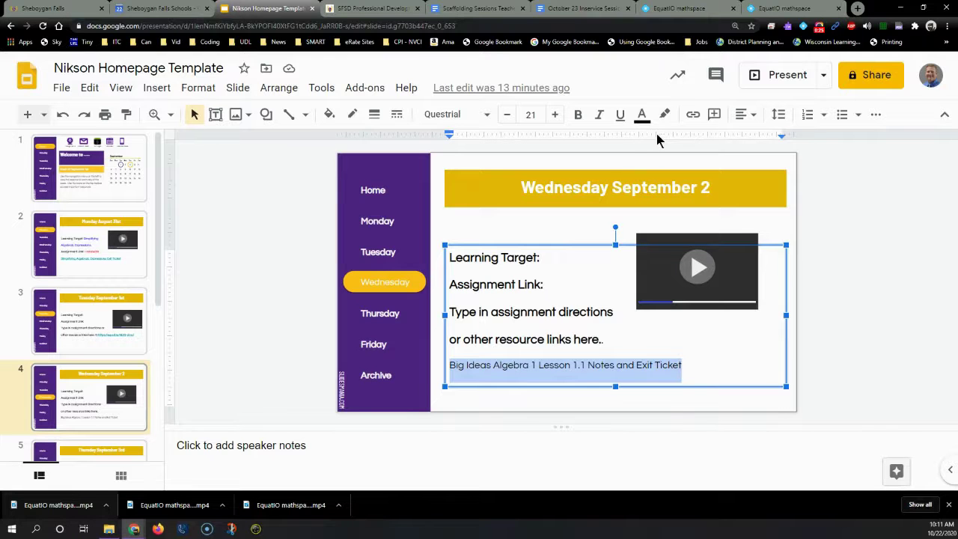
left_click(693, 114)
right_click(583, 345)
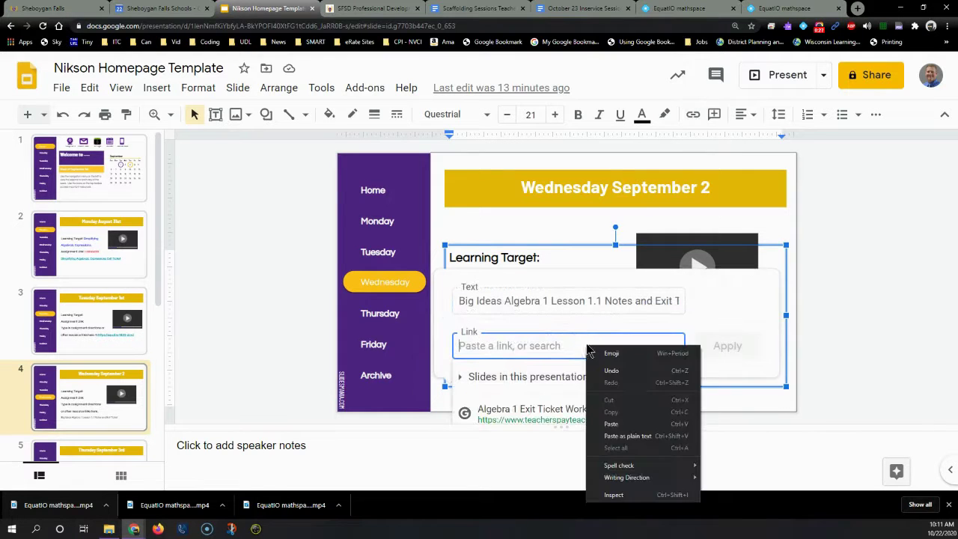
left_click(606, 377)
left_click(726, 345)
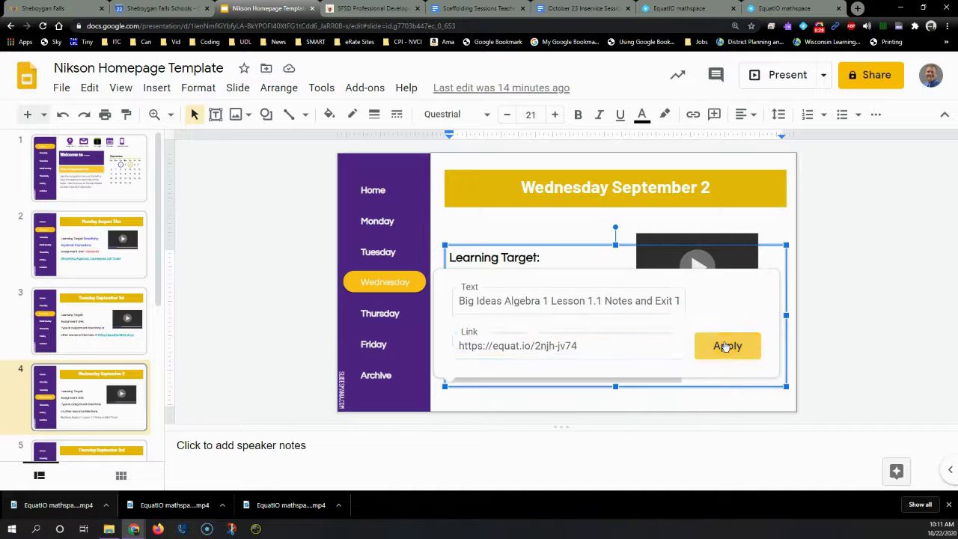
left_click(847, 348)
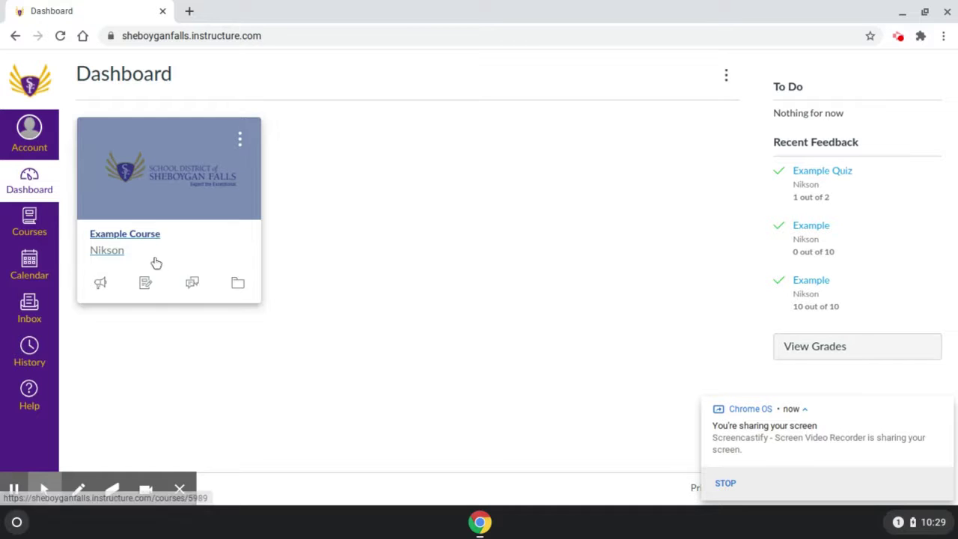
Step: Open Example Course in Canvas and follow the Lesson 1.1 Notes and Exit Ticket link on the embedded Wednesday slide
left_click(133, 234)
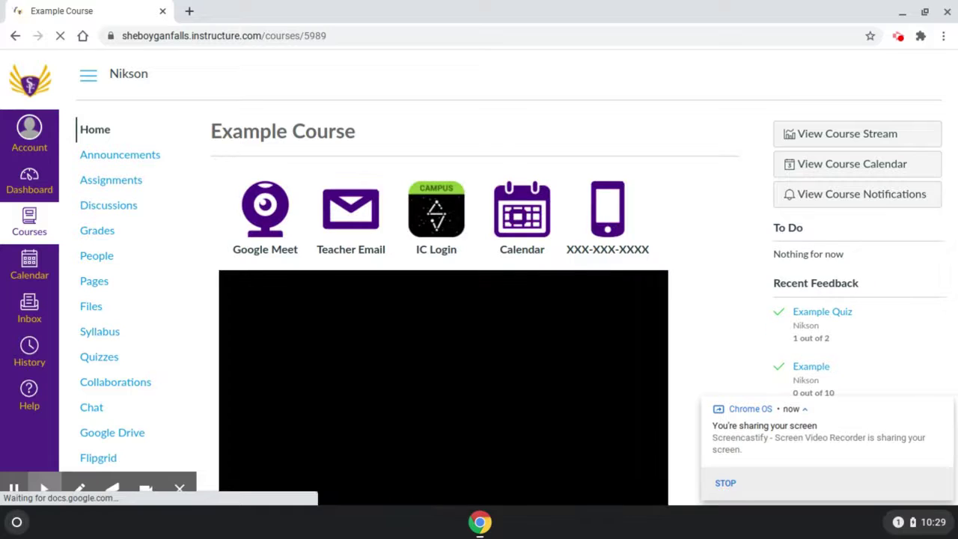
scroll(372, 299, "down", 1)
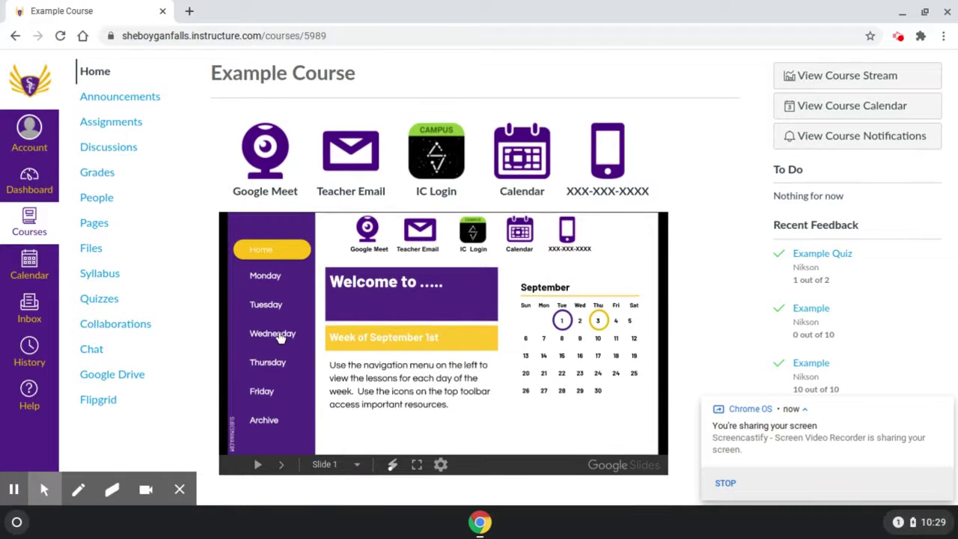
left_click(278, 334)
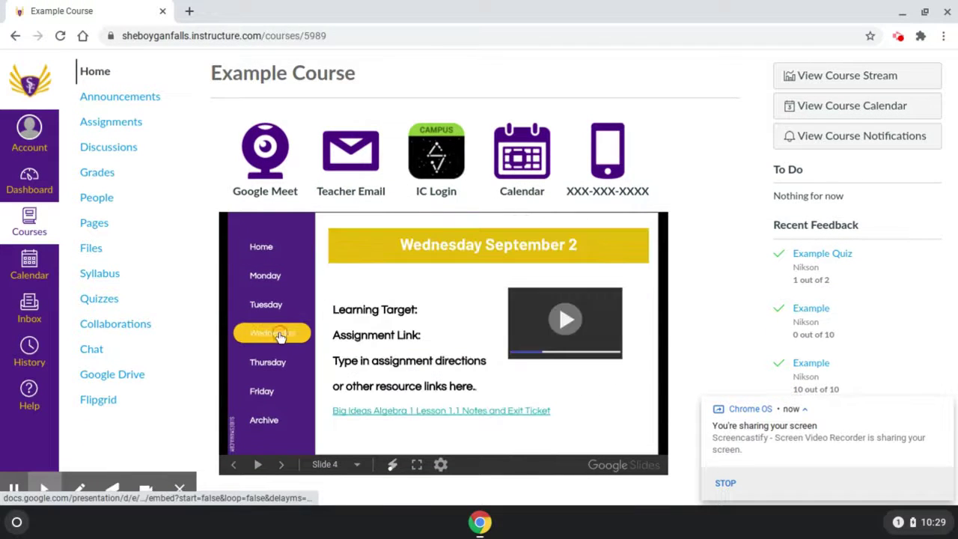
left_click(390, 416)
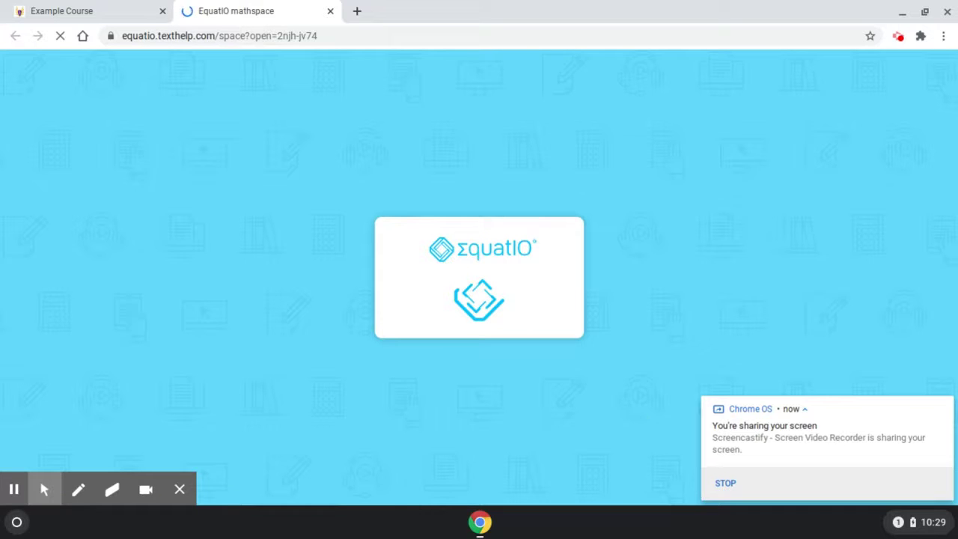
Step: Dismiss the screen-sharing notification and view pages 2 and 3 of the student's copy of the mathspace
left_click(945, 405)
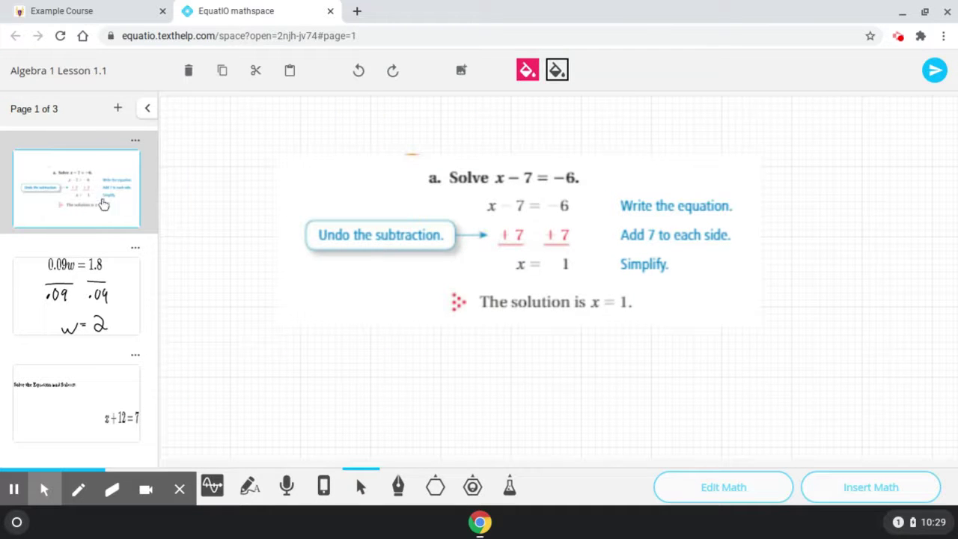
left_click(114, 281)
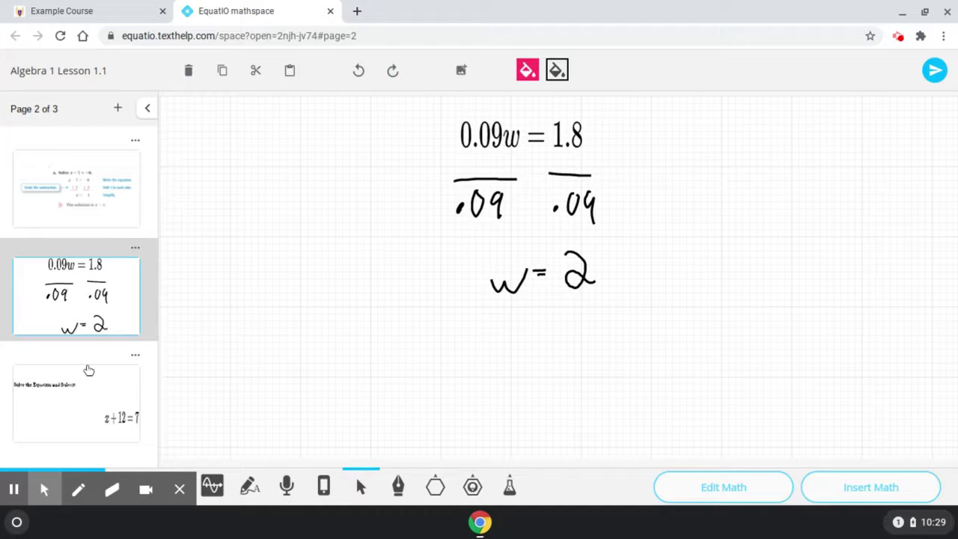
left_click(90, 385)
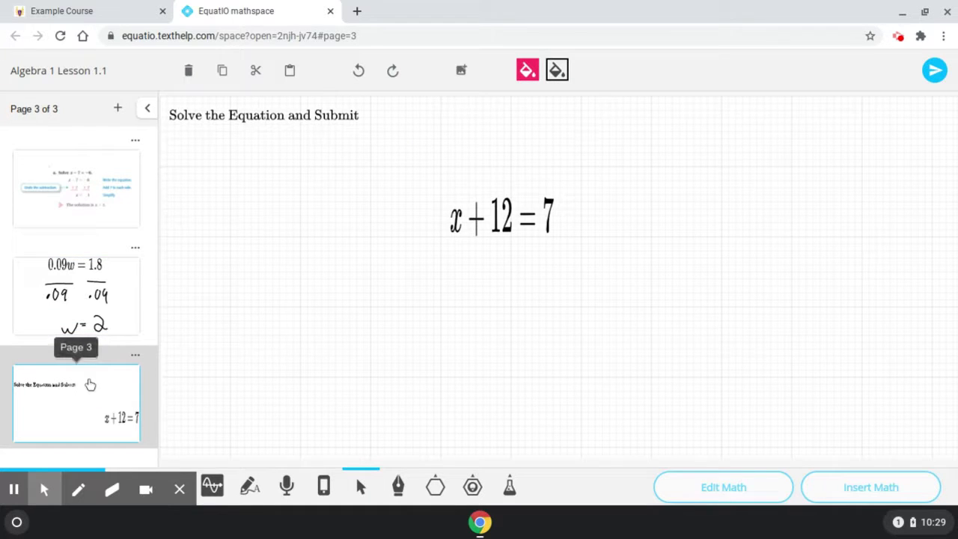
Step: Handwrite −12 under both sides of x + 12 = 7 and x = −5 below, and submit the work to the teacher
left_click(397, 486)
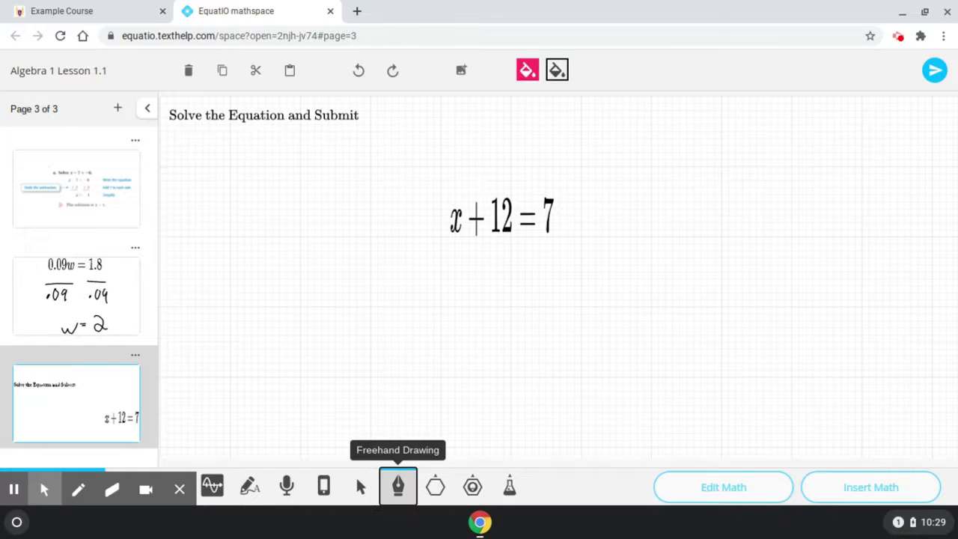
left_click_drag(430, 256, 510, 258)
mouse_move(438, 295)
left_mouse_down()
mouse_move(480, 283)
mouse_move(481, 300)
mouse_move(493, 303)
mouse_move(469, 292)
mouse_move(471, 313)
left_mouse_up()
left_click_drag(542, 257, 580, 257)
left_click_drag(542, 288, 609, 309)
left_click_drag(470, 359, 501, 388)
left_click_drag(500, 350, 476, 388)
mouse_move(514, 361)
left_mouse_down()
mouse_move(541, 361)
mouse_move(540, 380)
left_mouse_up()
mouse_move(561, 349)
left_mouse_down()
mouse_move(630, 353)
mouse_move(611, 380)
left_mouse_up()
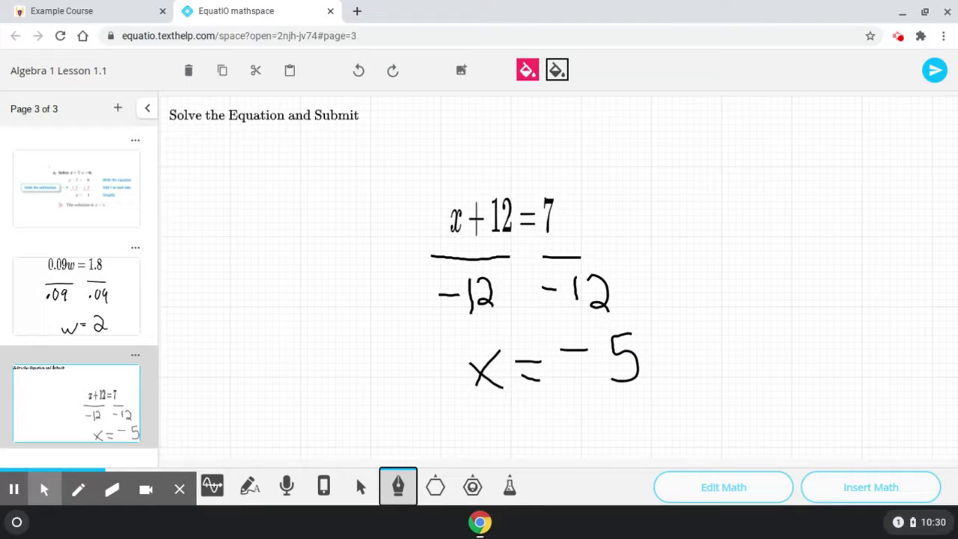
left_click(934, 70)
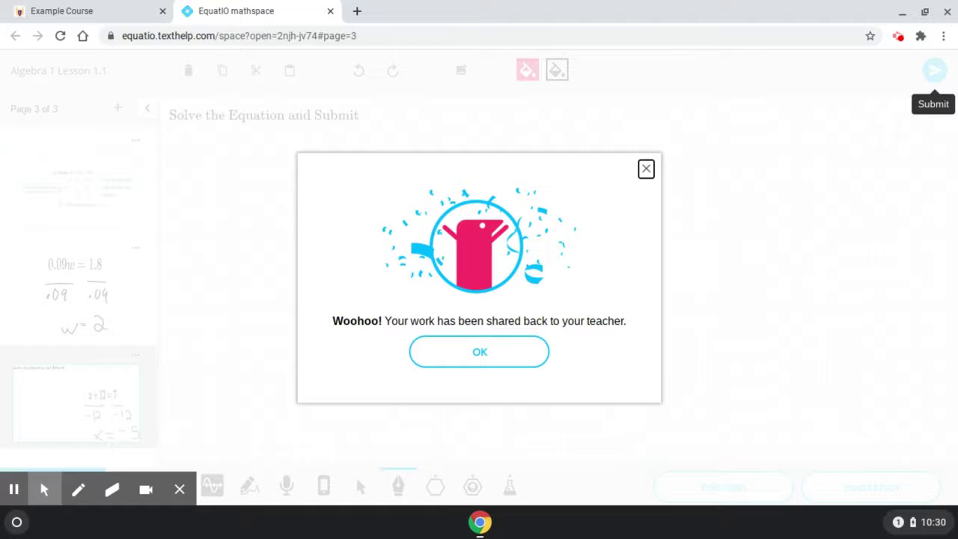
left_click(479, 351)
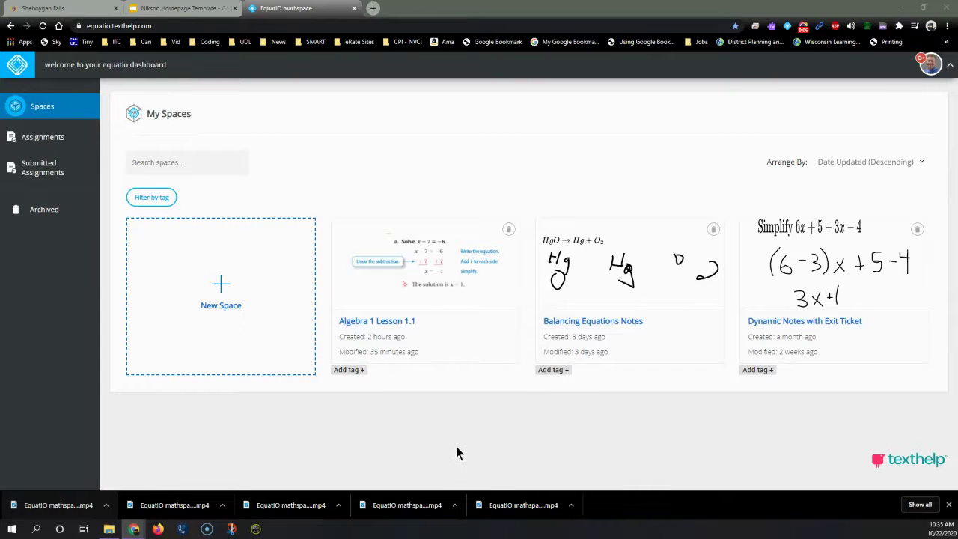
Step: Open the first student response to the newest Algebra 1 Lesson 1.1 assignment in the teacher's dashboard and show its page 3
left_click(33, 139)
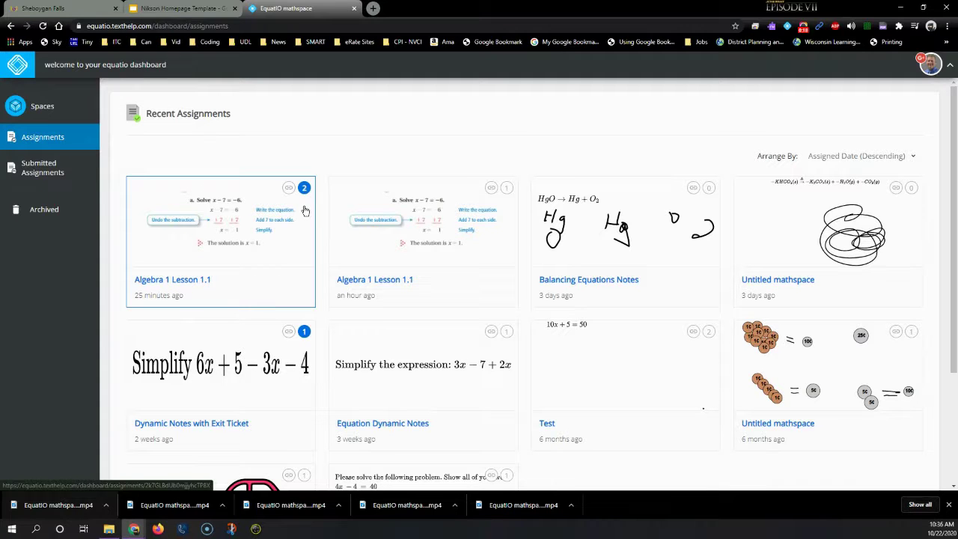
left_click(220, 248)
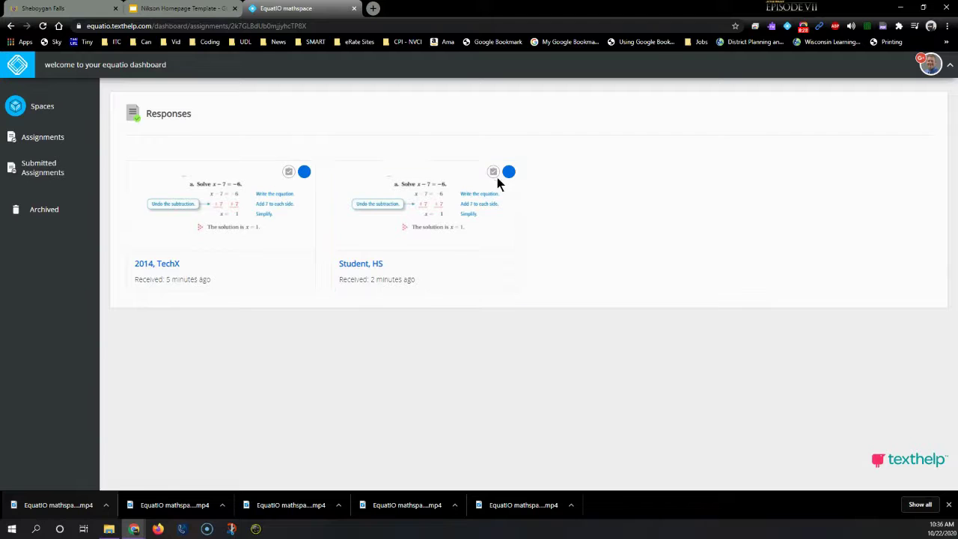
left_click(213, 200)
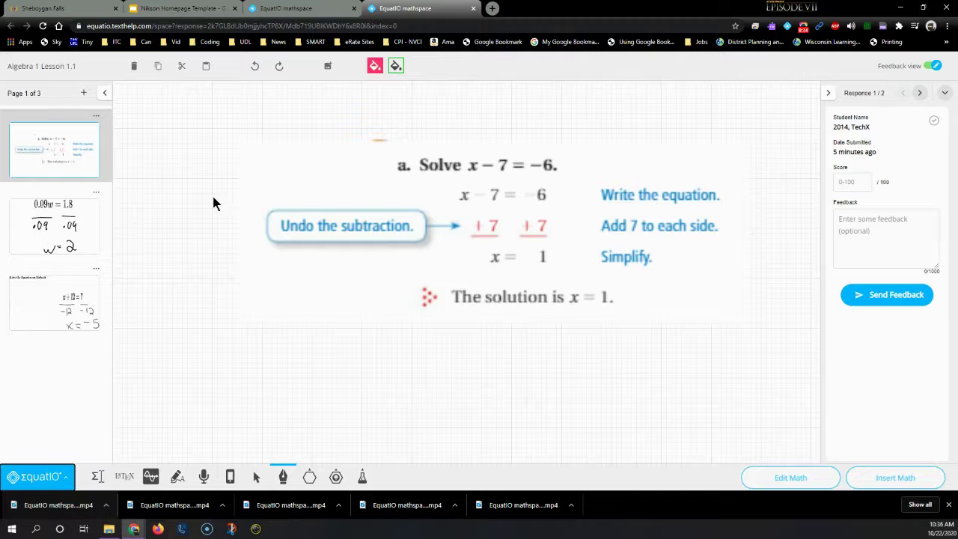
left_click(56, 300)
Step: Handwrite "great job" in green beside the student's solution using Freehand Drawing
left_click(283, 476)
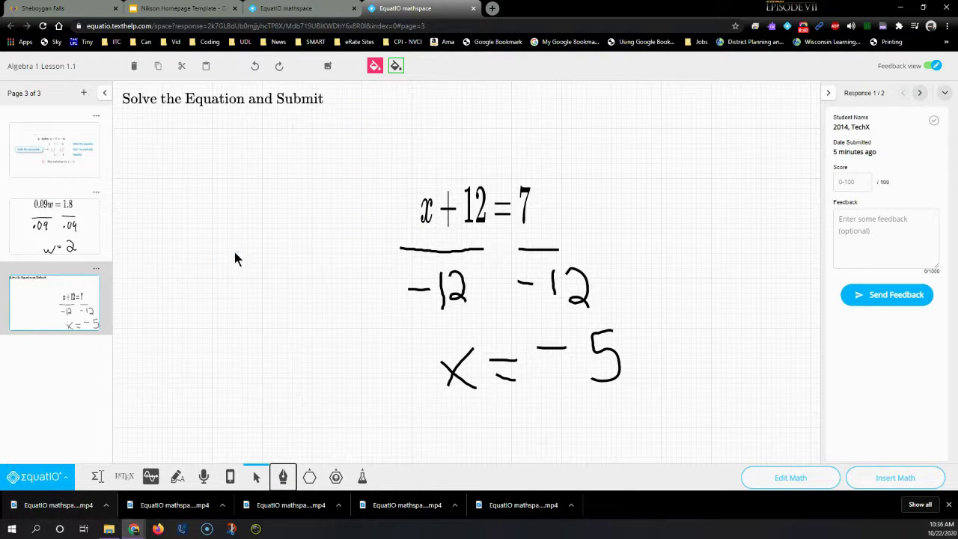
left_click_drag(218, 283, 217, 346)
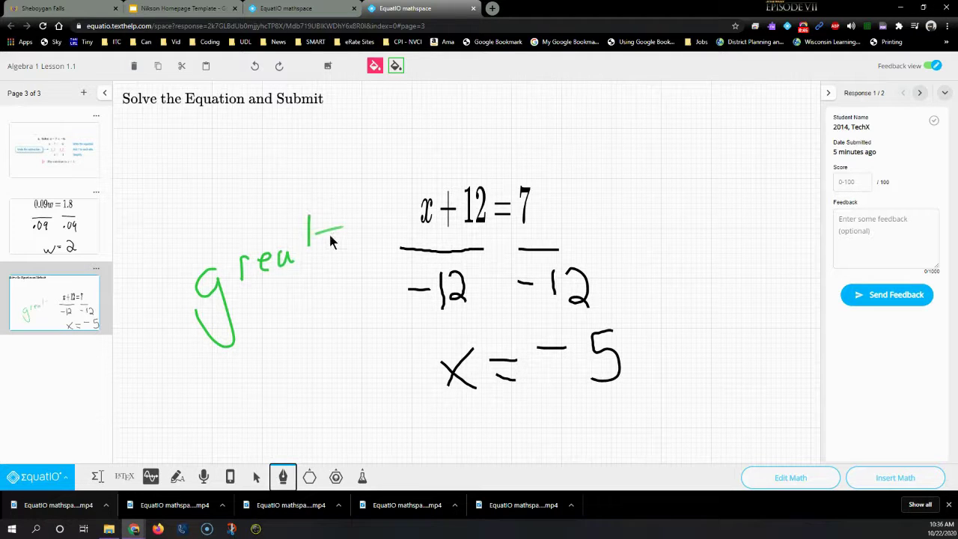
left_click_drag(272, 310, 288, 303)
Step: Give the response a score of 1 with the feedback "Great Job" and send it to the student
left_click(853, 182)
type("1")
left_click(854, 228)
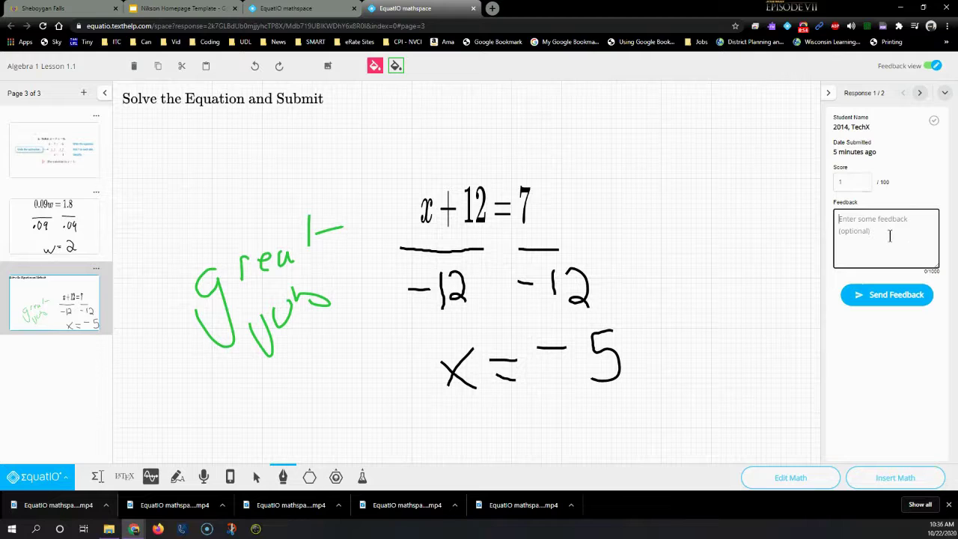
type("Great Job")
left_click(877, 296)
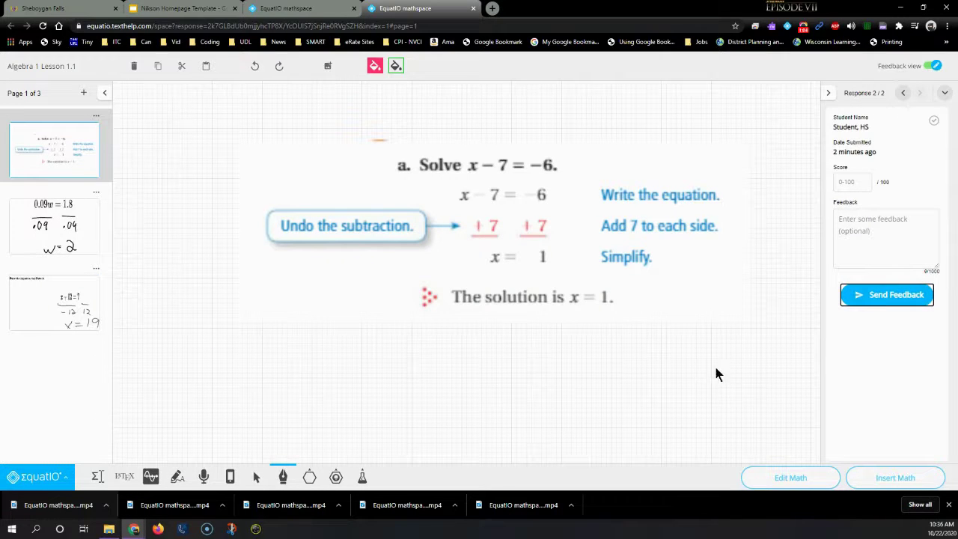
Step: Review page 3 of the second response and send the feedback "Try again, hint you added instead of subtracting" without a score
left_click(33, 291)
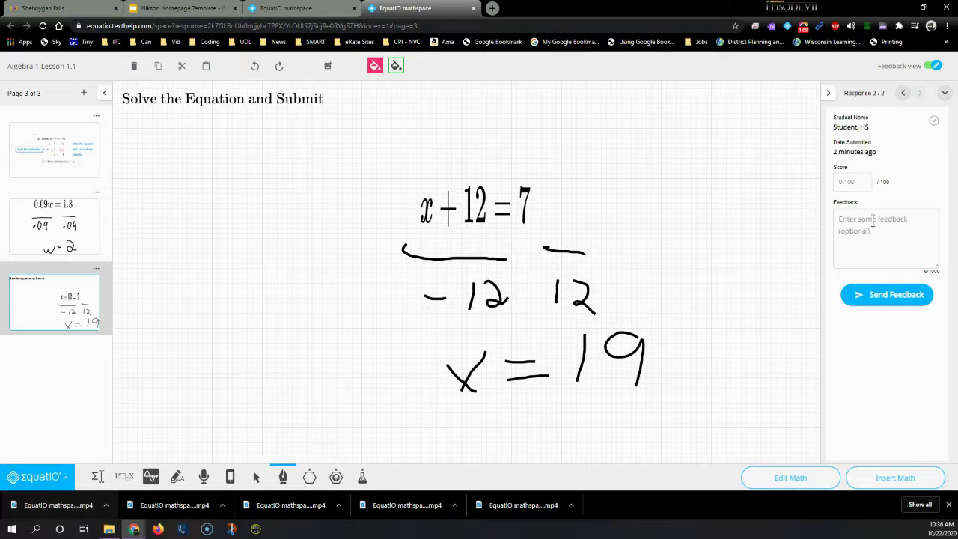
left_click(862, 183)
left_click(872, 230)
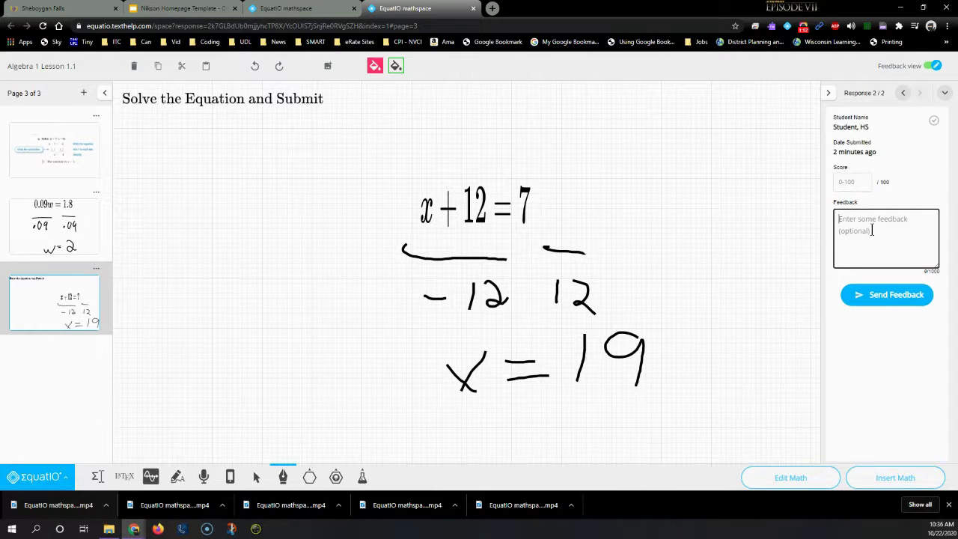
type("Tr")
type("sta")
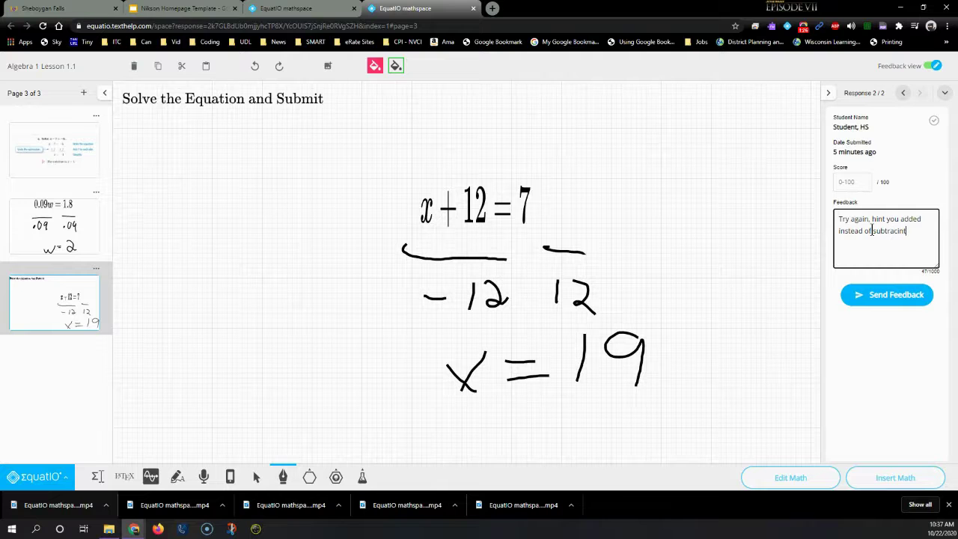
type("ting")
left_click(879, 294)
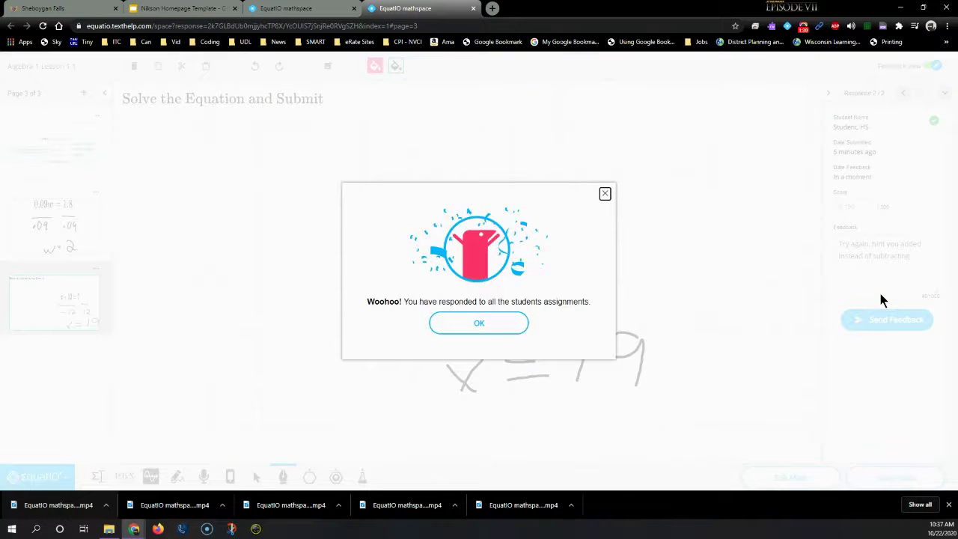
left_click(464, 326)
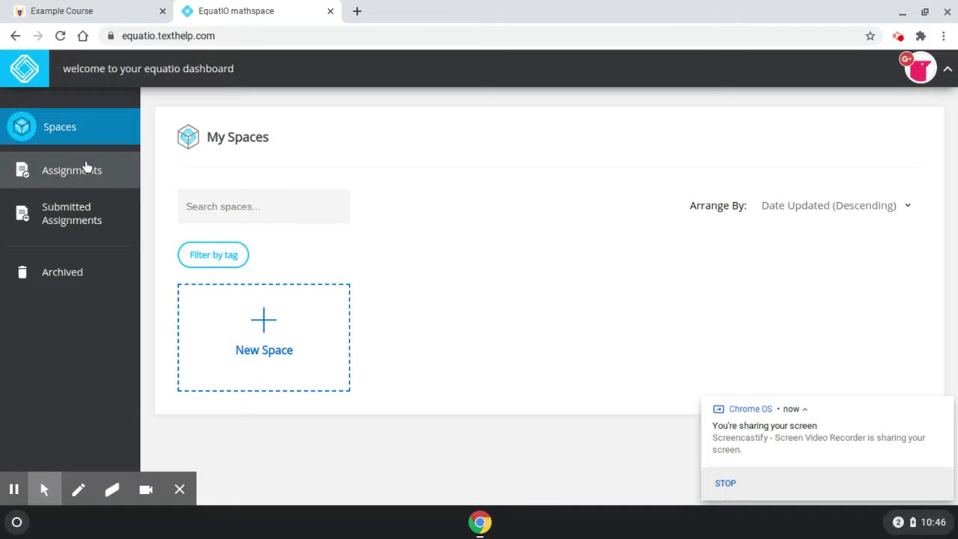
Step: Open the submitted Algebra 1 Lesson 1.1 assignment from the student dashboard, dismiss the screen-sharing notification, and view page 3 with the teacher's feedback
left_click(68, 225)
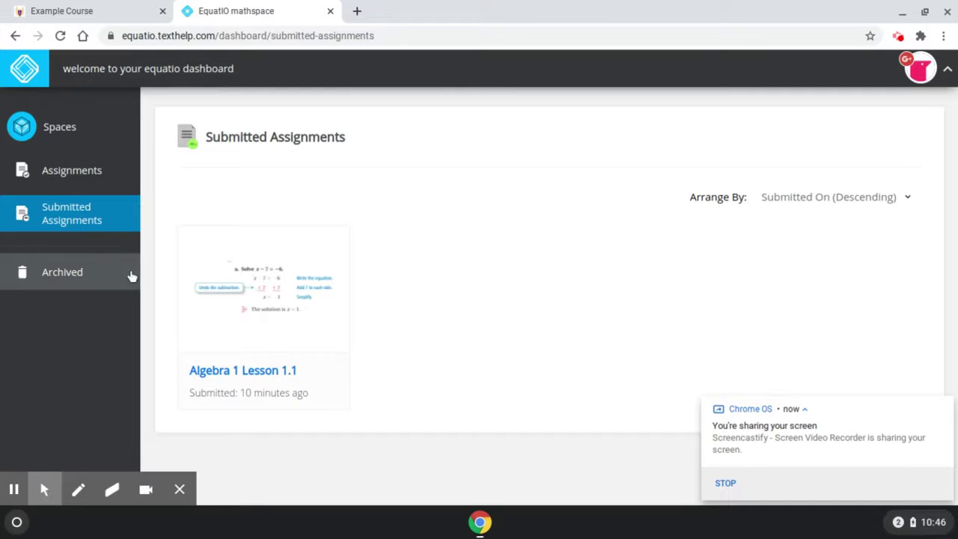
left_click(275, 307)
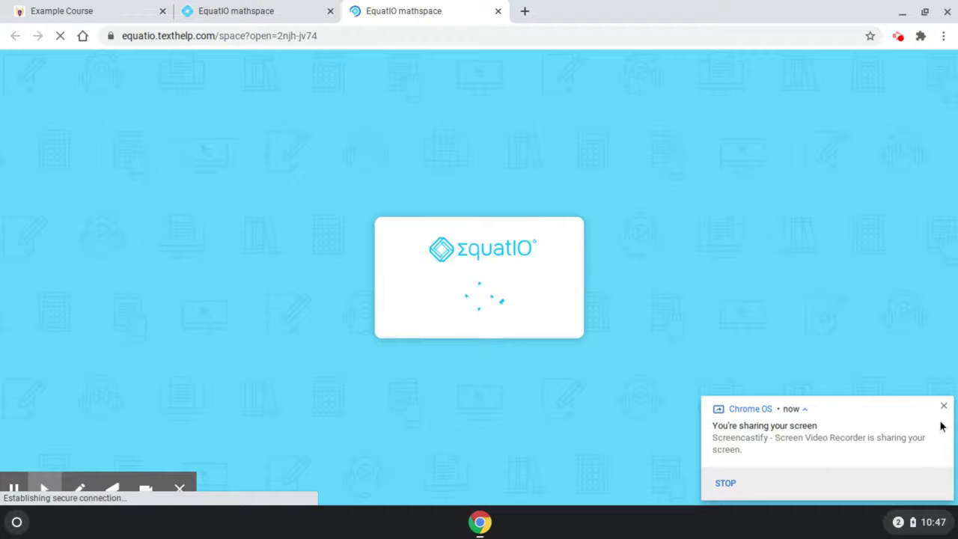
left_click(943, 407)
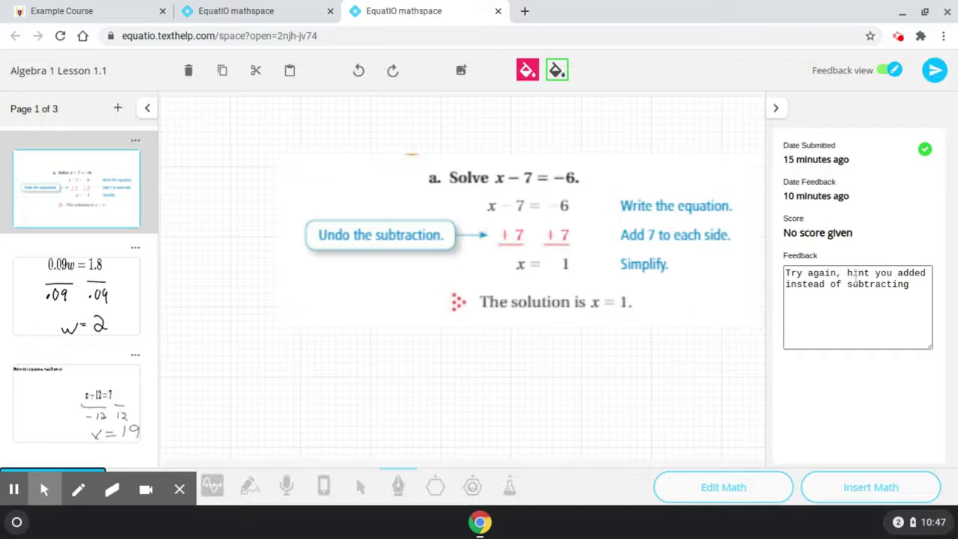
left_click(85, 382)
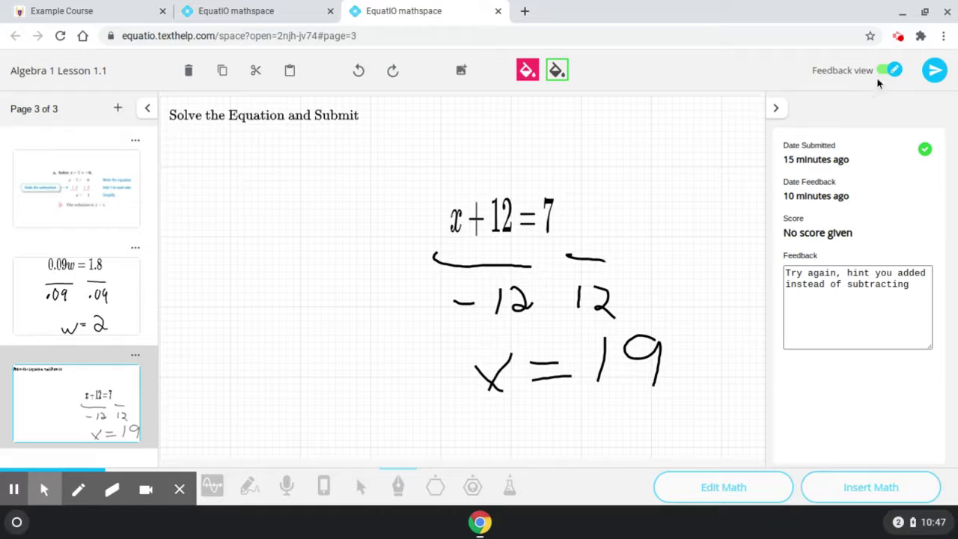
Step: Turn off Feedback view and draw a minus sign before the 12 under the right side of the equation
left_click(894, 69)
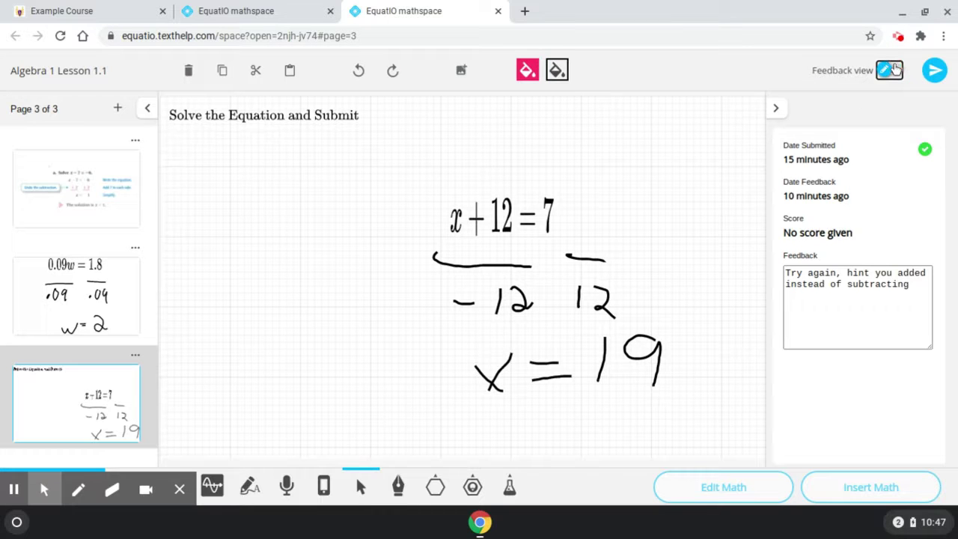
left_click(397, 485)
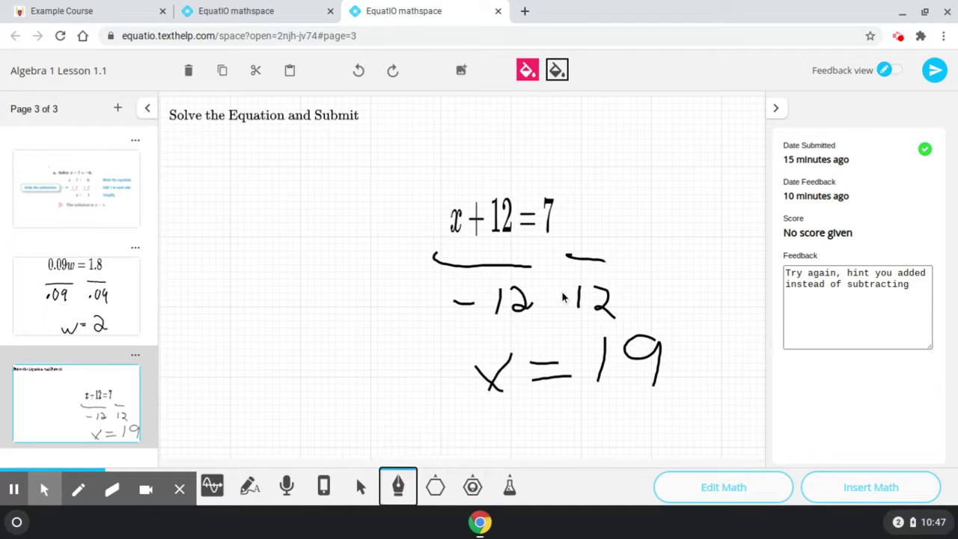
left_click_drag(557, 297, 570, 298)
left_click(398, 485)
Step: Replace the handwritten answer 19 with −5 and resubmit the corrected assignment to the teacher
left_click(359, 485)
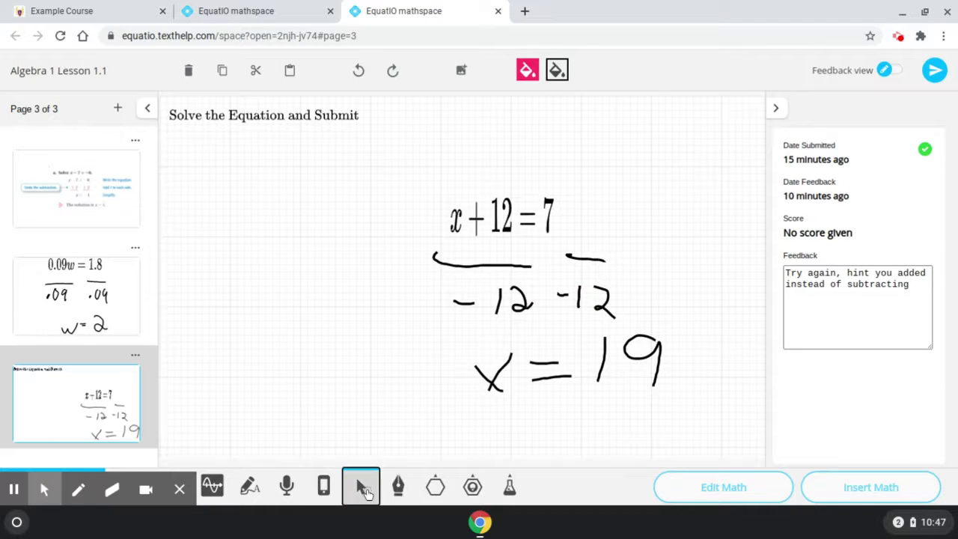
left_click(671, 402)
mouse_move(671, 401)
left_mouse_down()
mouse_move(631, 354)
mouse_move(606, 362)
mouse_move(598, 348)
left_mouse_up()
key("Delete")
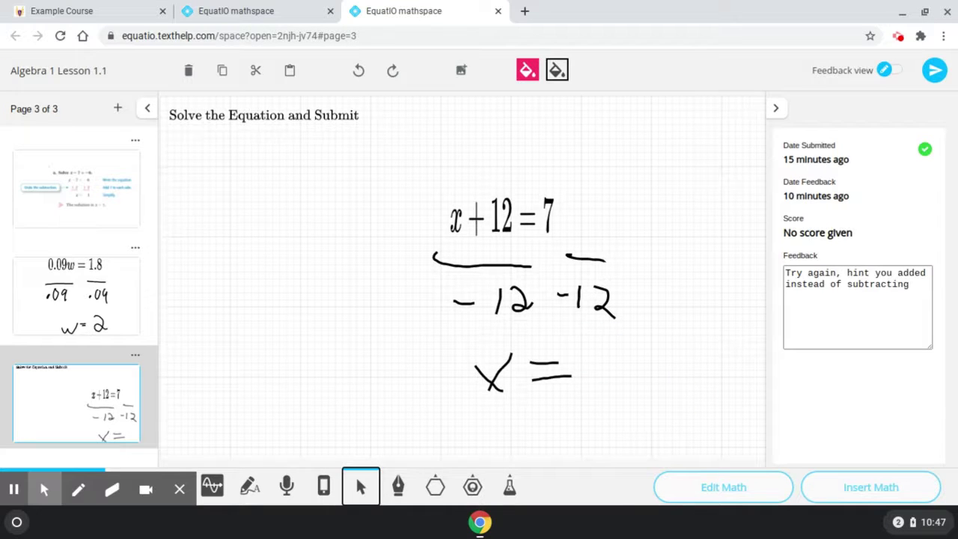
left_click(397, 487)
mouse_move(600, 370)
left_mouse_down()
mouse_move(639, 359)
mouse_move(631, 386)
left_mouse_up()
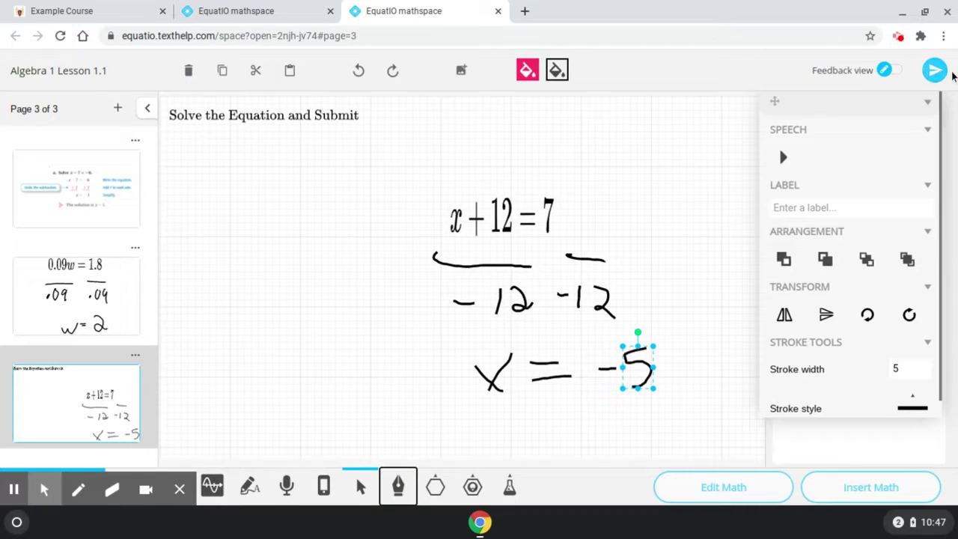
left_click(934, 71)
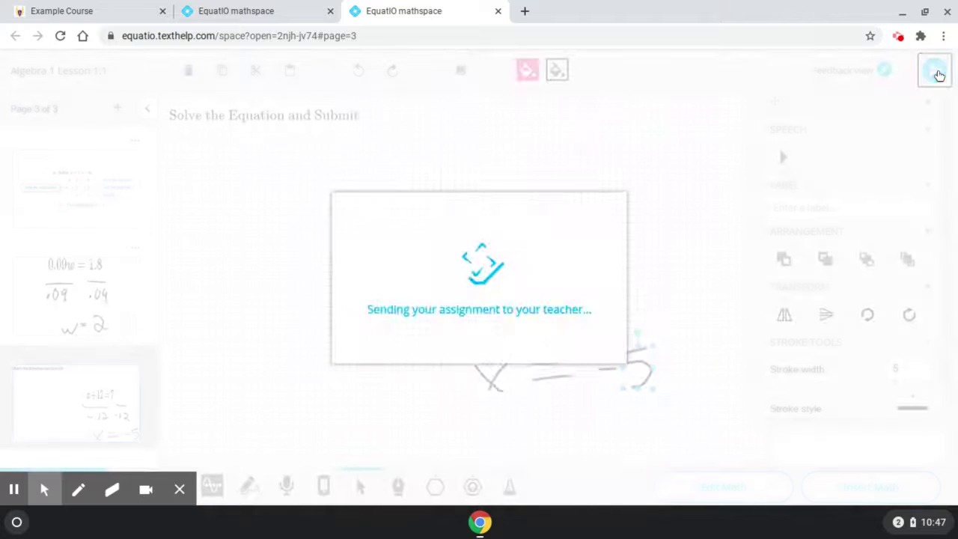
left_click(506, 350)
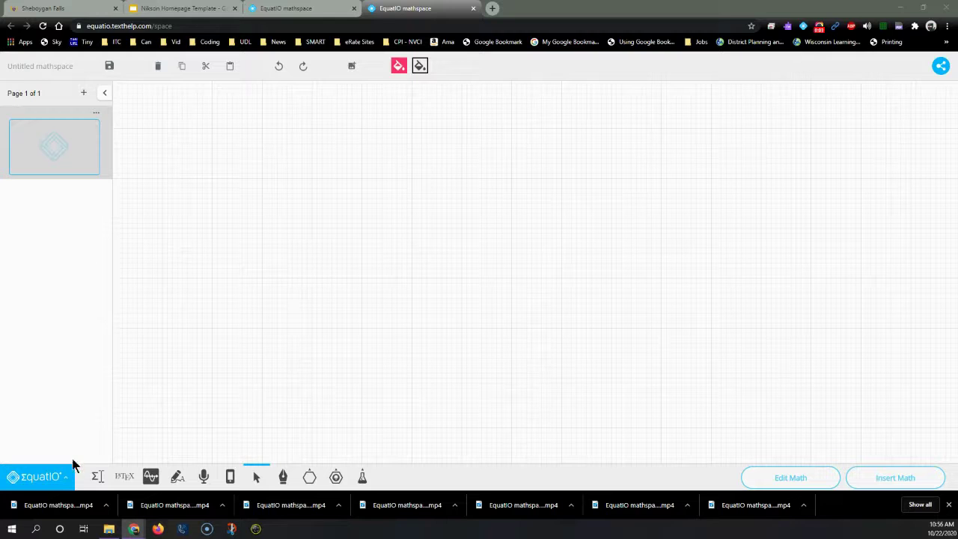
Step: Examine the Math, Toolbar and Space options of EquatIO, including the background style choices, and close the Options dialog
left_click(64, 480)
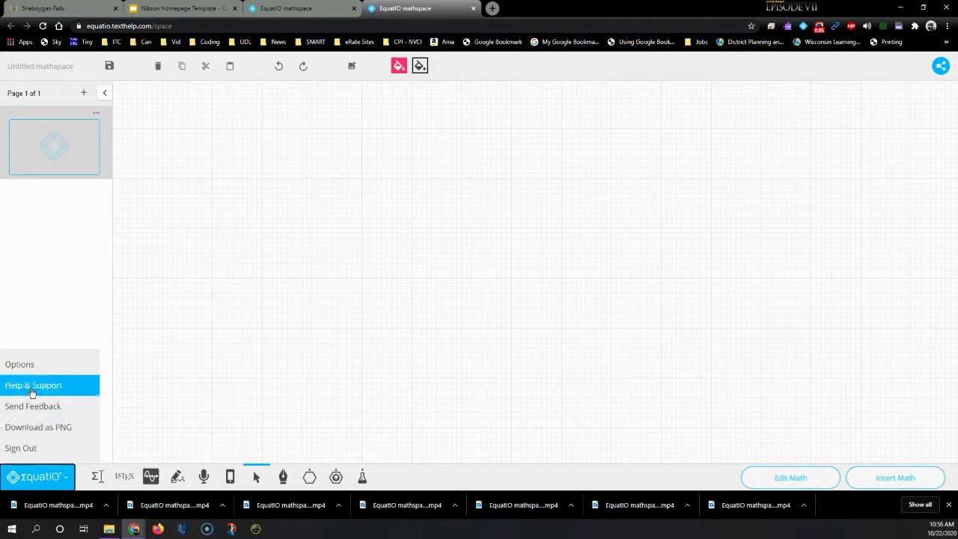
left_click(29, 365)
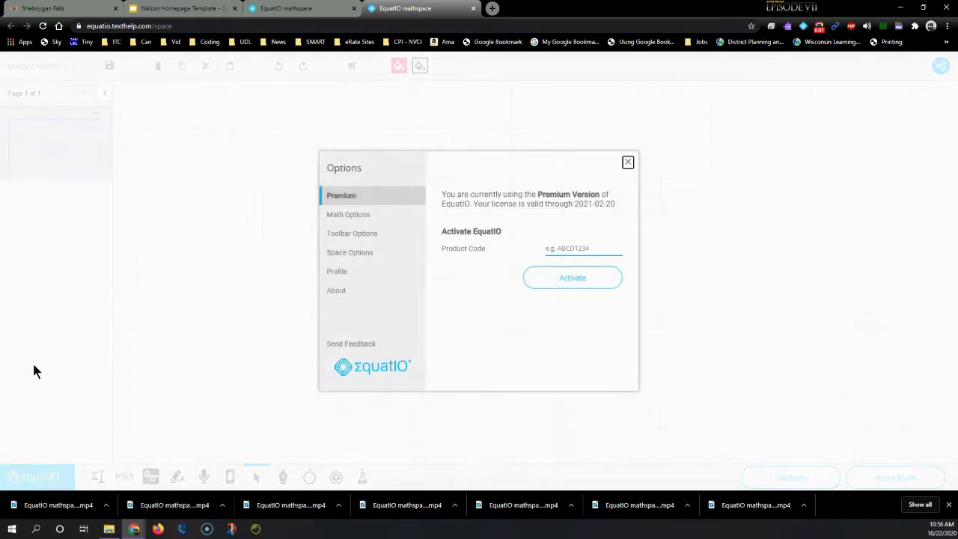
left_click(353, 218)
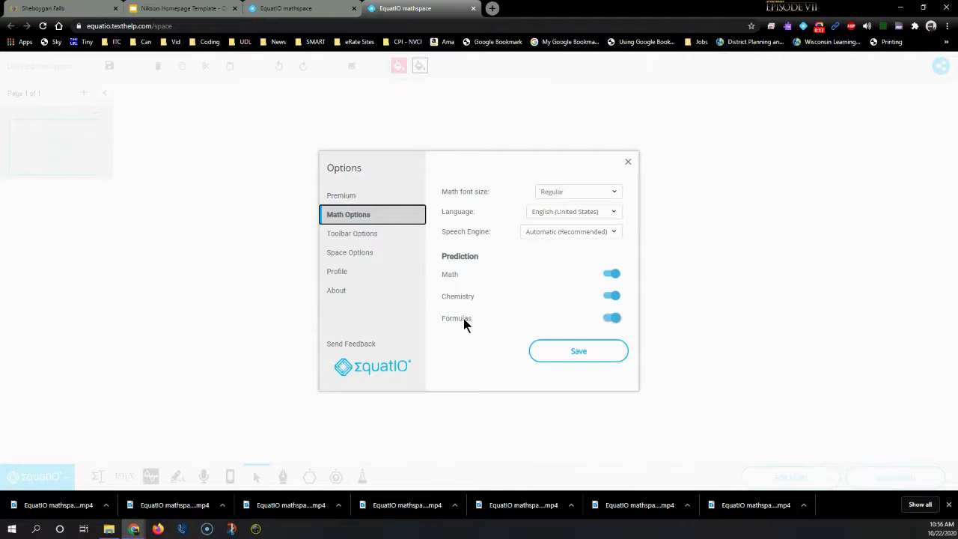
left_click(346, 233)
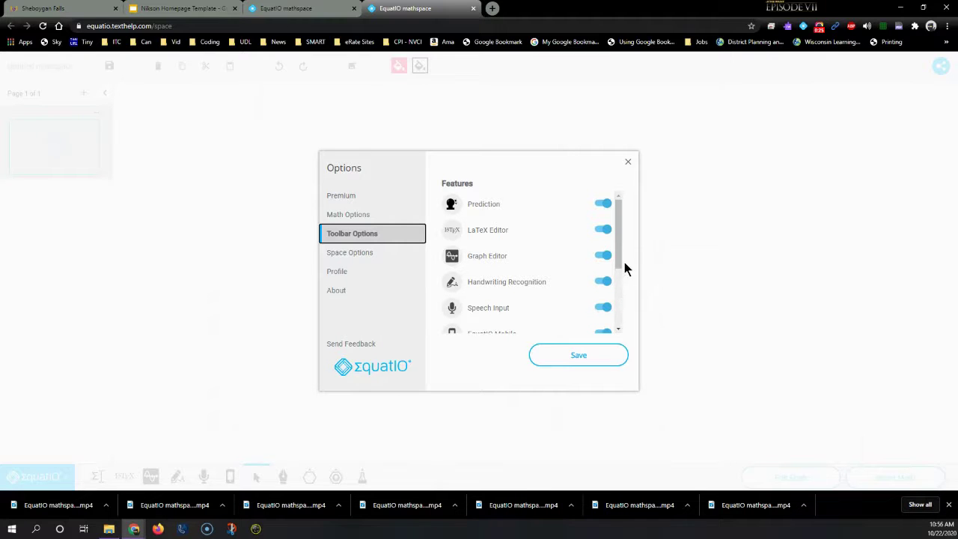
left_click(366, 254)
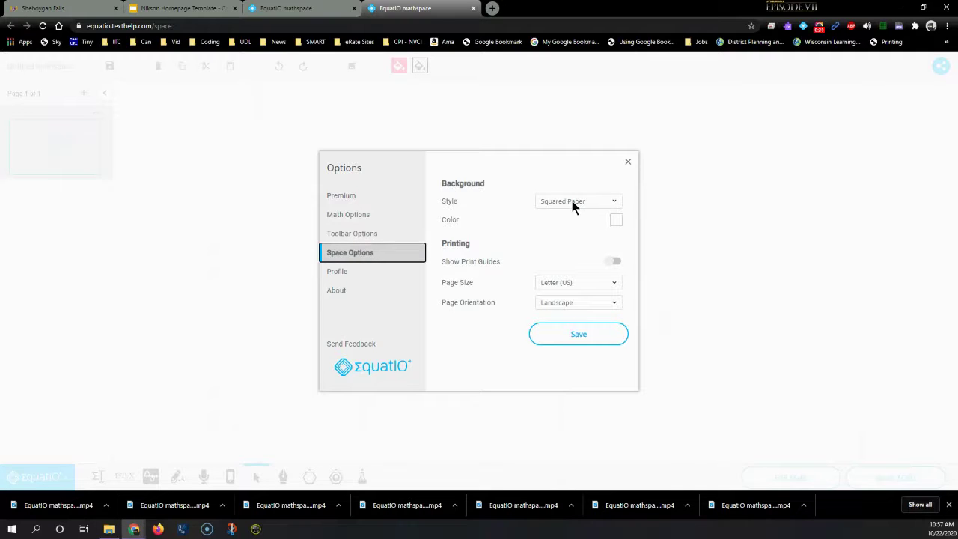
left_click(570, 202)
left_click(573, 213)
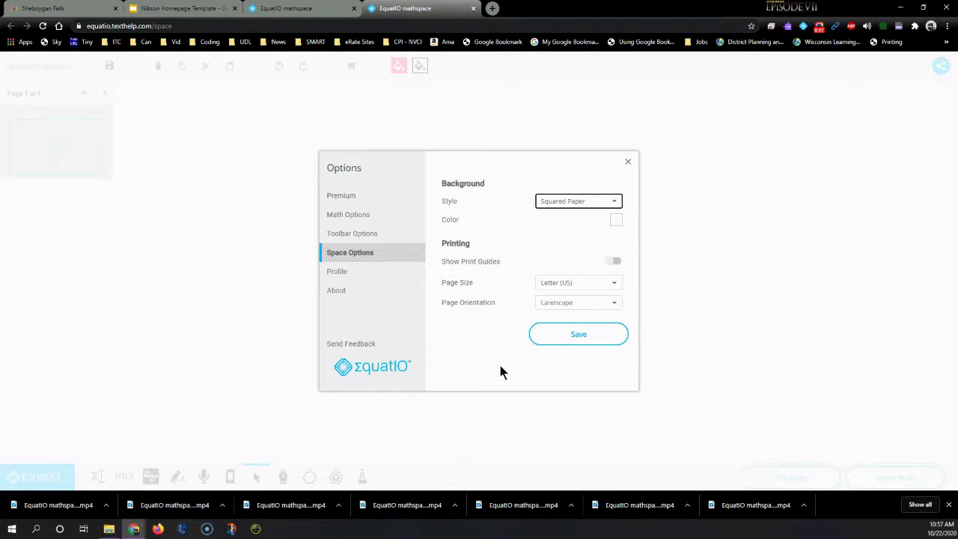
left_click(628, 164)
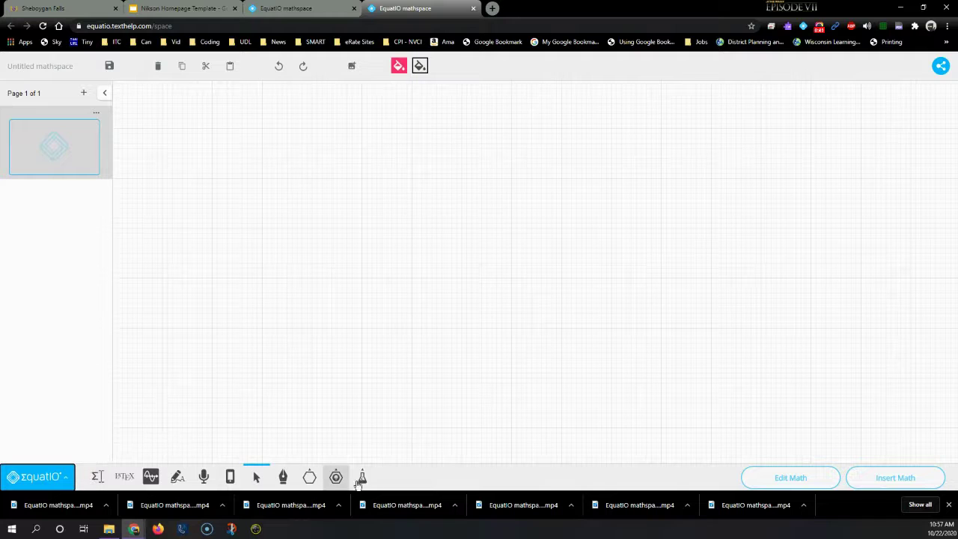
Step: Compose the expression H₂ plus O₂ in the Math editor using the predicted diatomic hydrogen and oxygen formulas, and close the editor
left_click(97, 477)
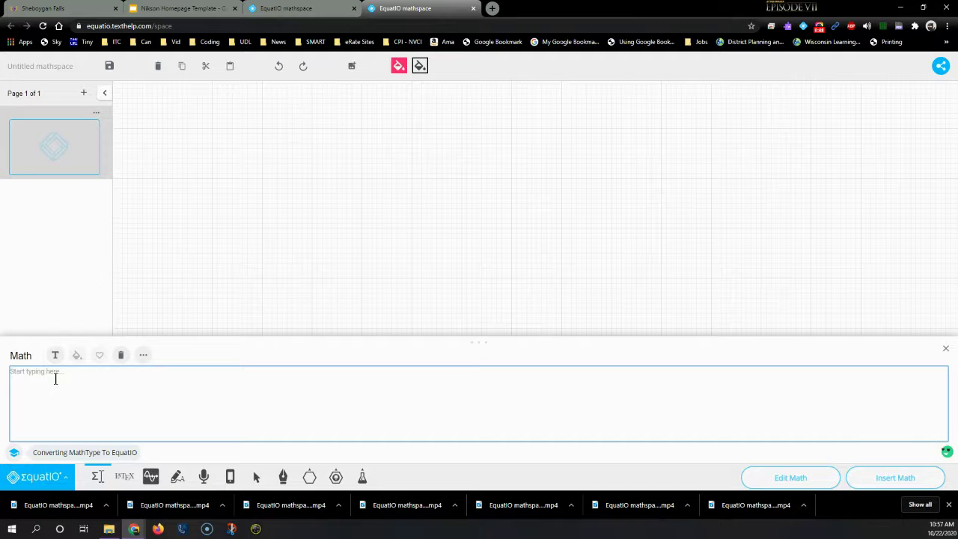
type("hy")
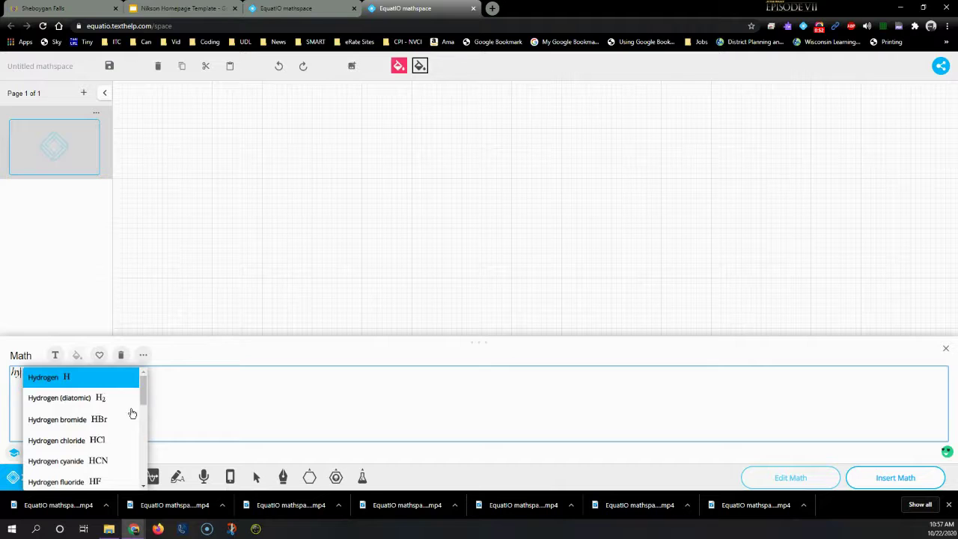
left_click(74, 398)
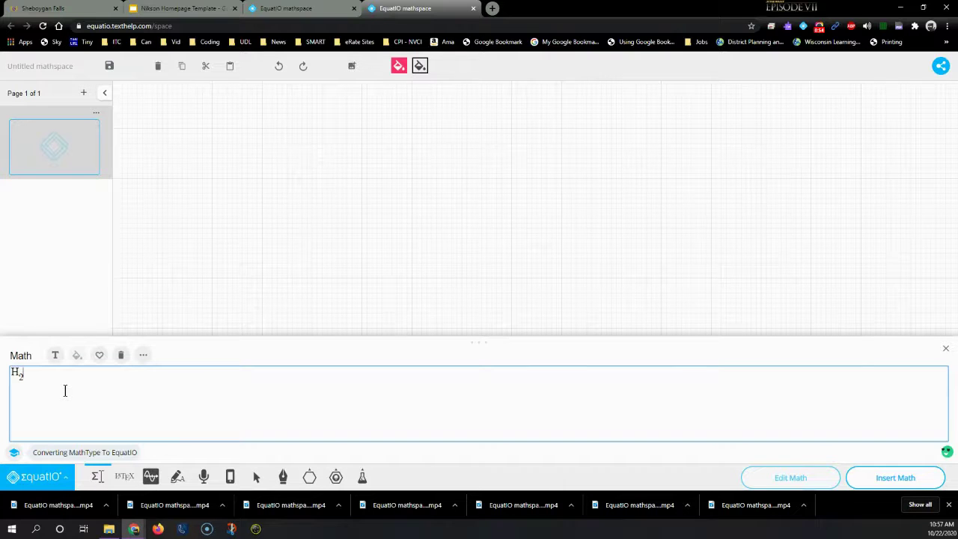
type("Plus Oxy")
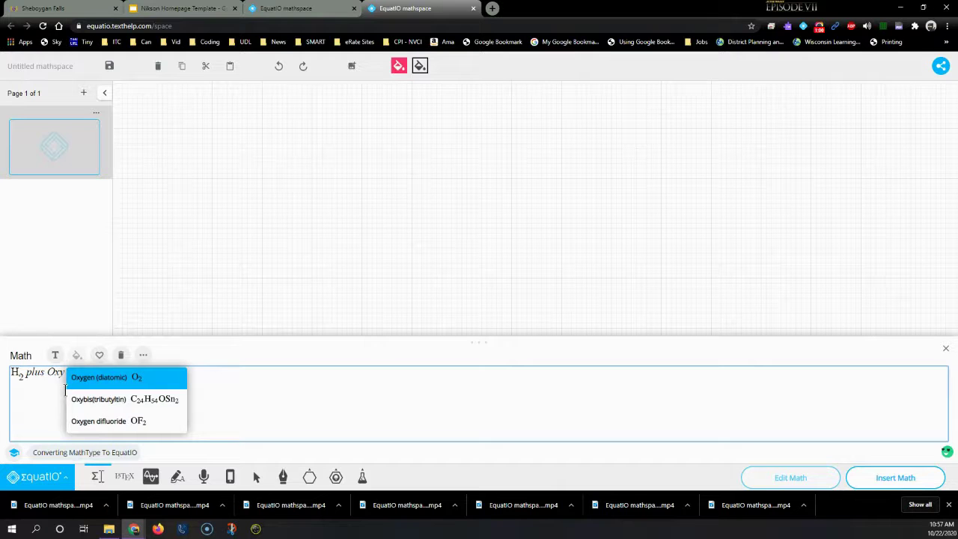
left_click(135, 376)
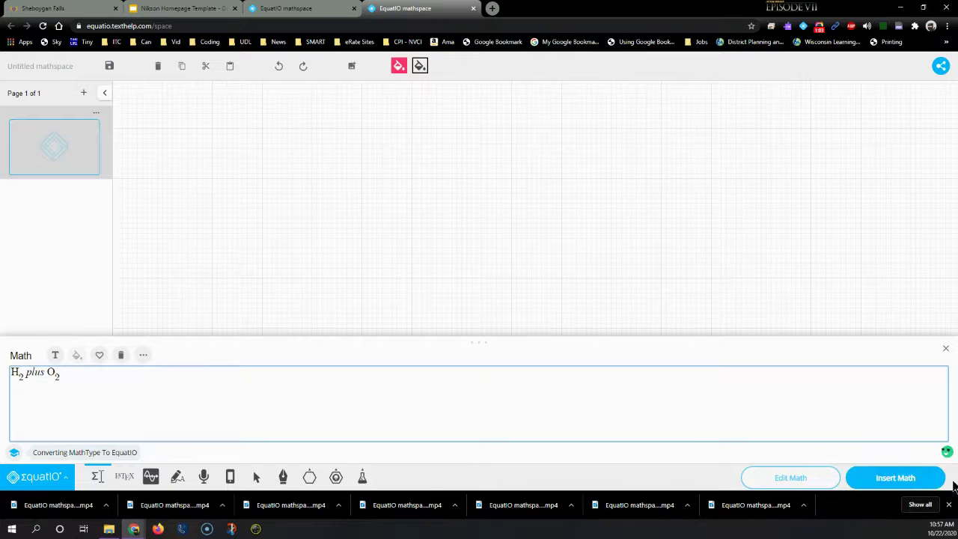
left_click(944, 348)
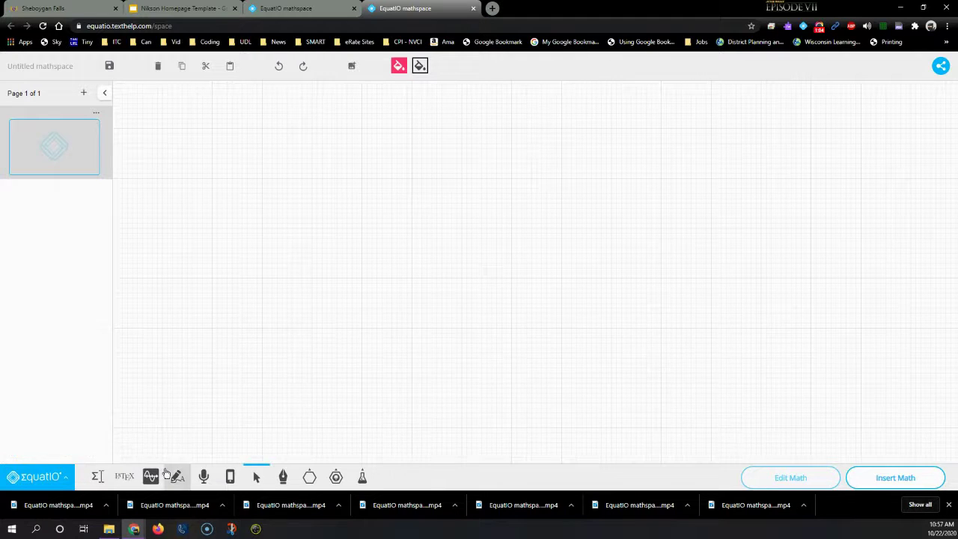
Step: Clear the H₂ plus O₂ code in the LaTeX editor, and view and close the Desmos graph editor
left_click(118, 478)
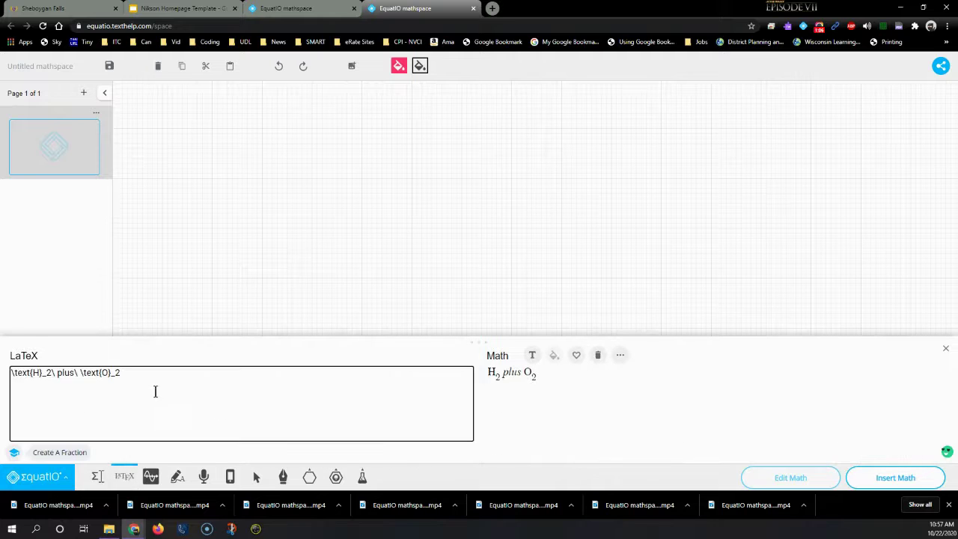
left_click_drag(146, 376, 6, 368)
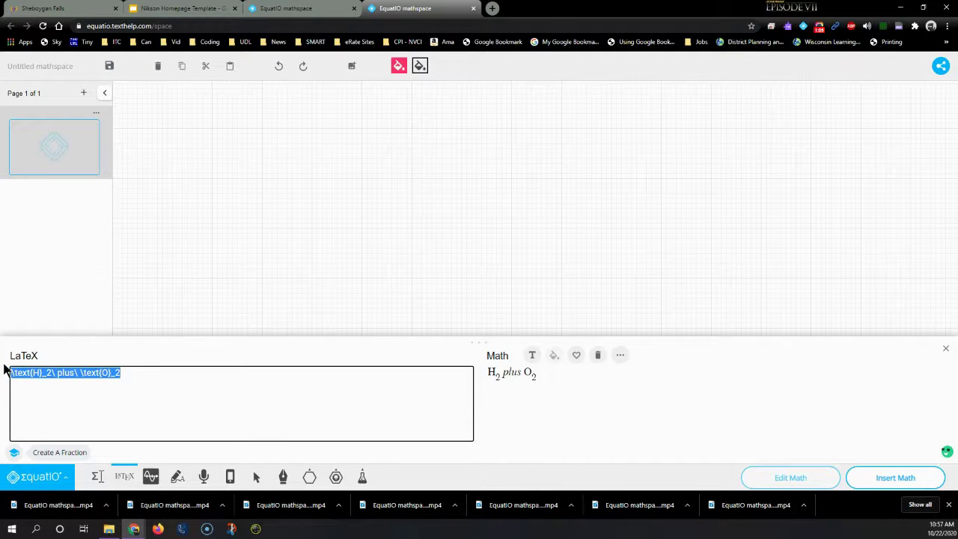
key("BackSpace")
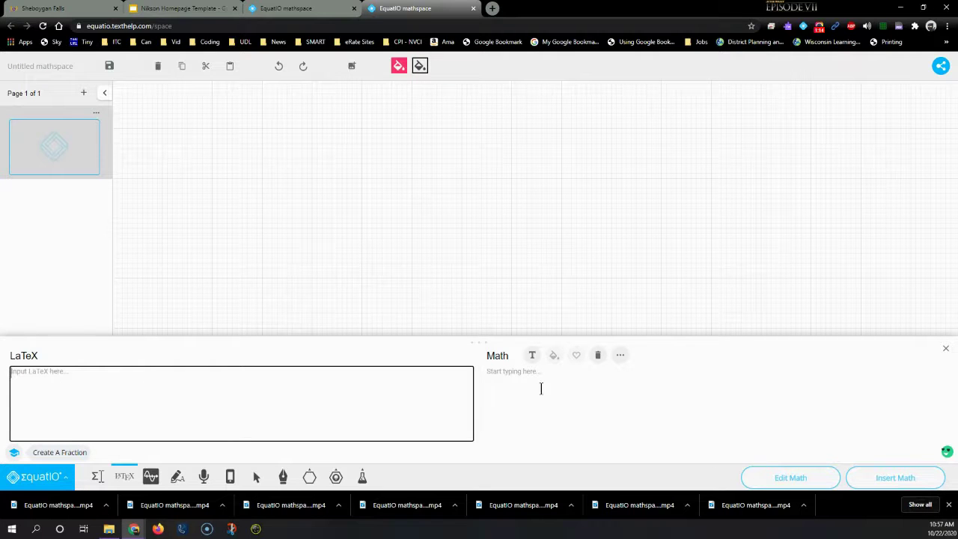
left_click(147, 479)
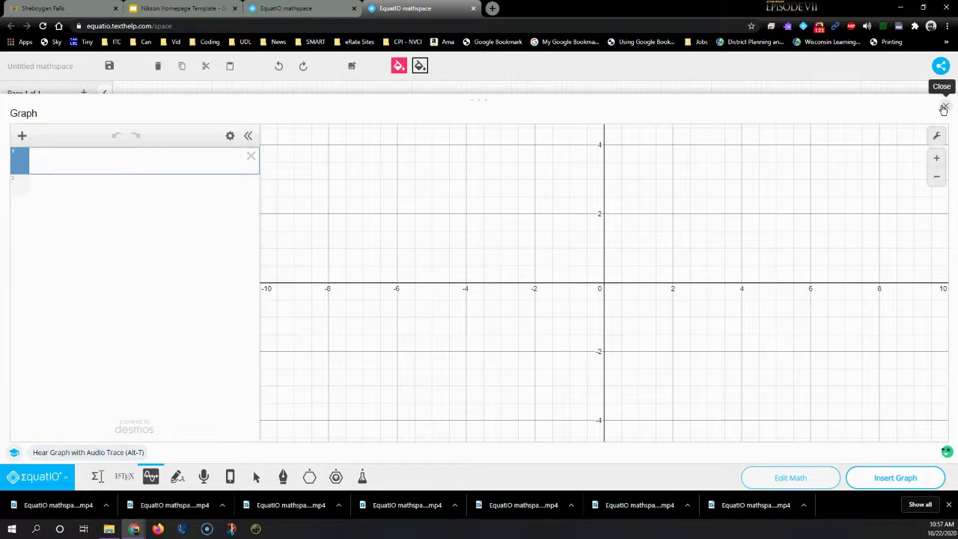
left_click(944, 106)
Step: Handwrite 5 + 5 in an enlarged Handwriting editor, insert the recognised math on the canvas, and close the editor
left_click(177, 475)
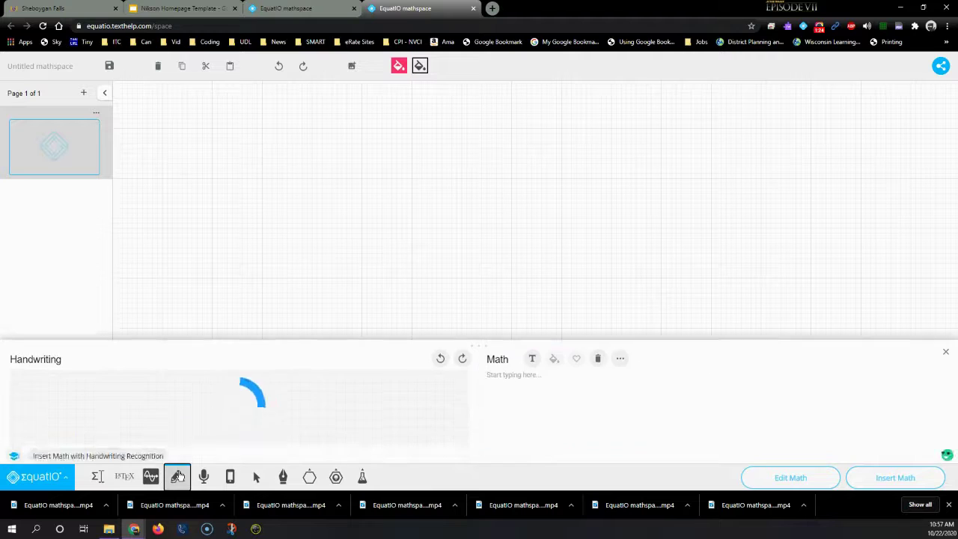
left_click_drag(480, 344, 487, 143)
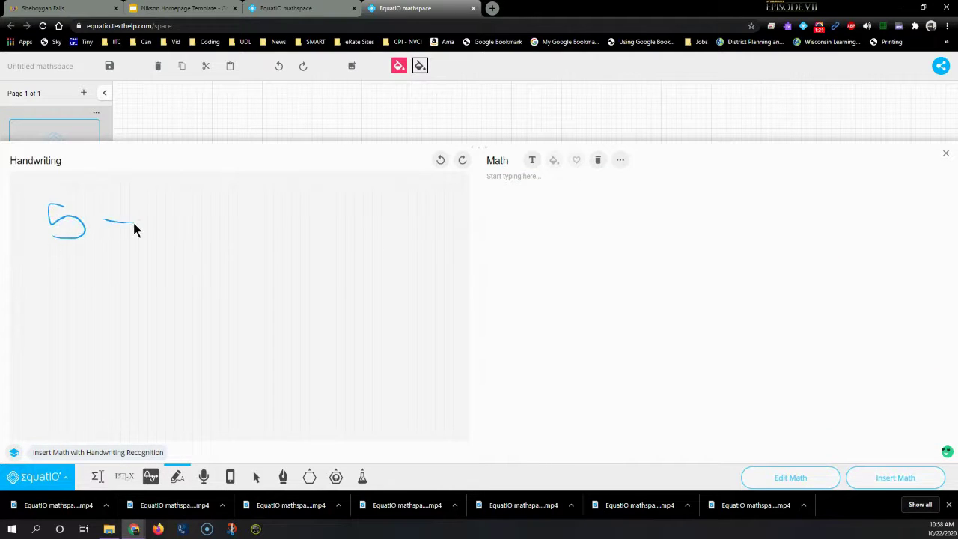
left_click_drag(114, 210, 113, 234)
left_click_drag(177, 199, 155, 236)
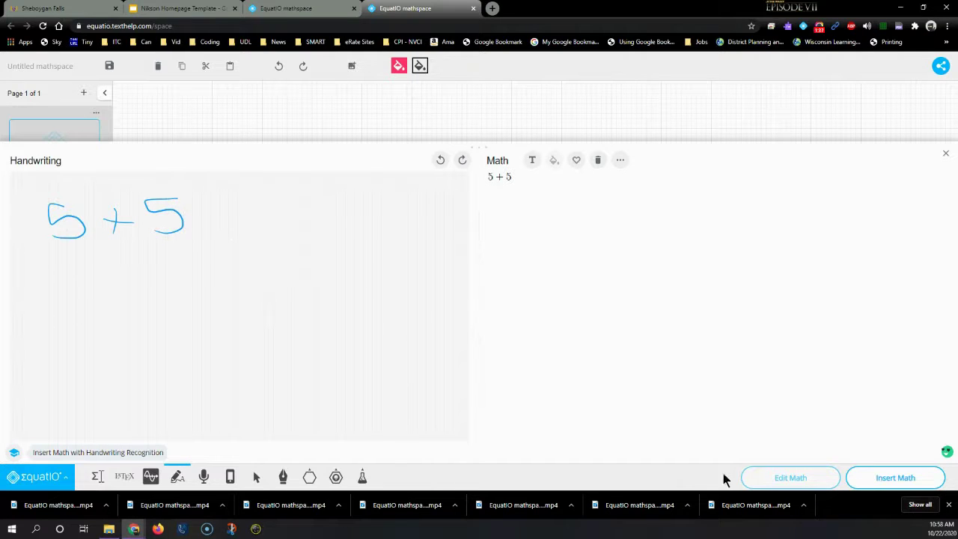
left_click(895, 481)
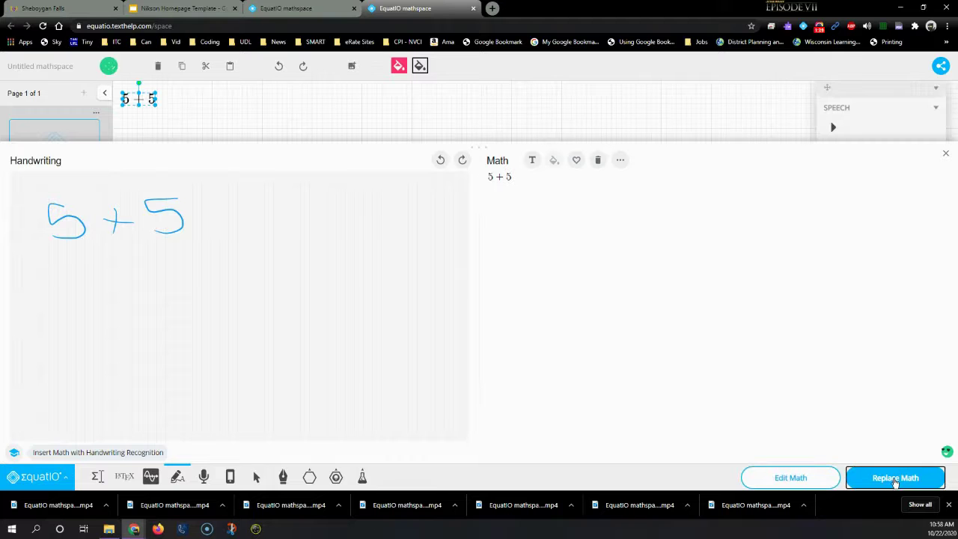
left_click(945, 152)
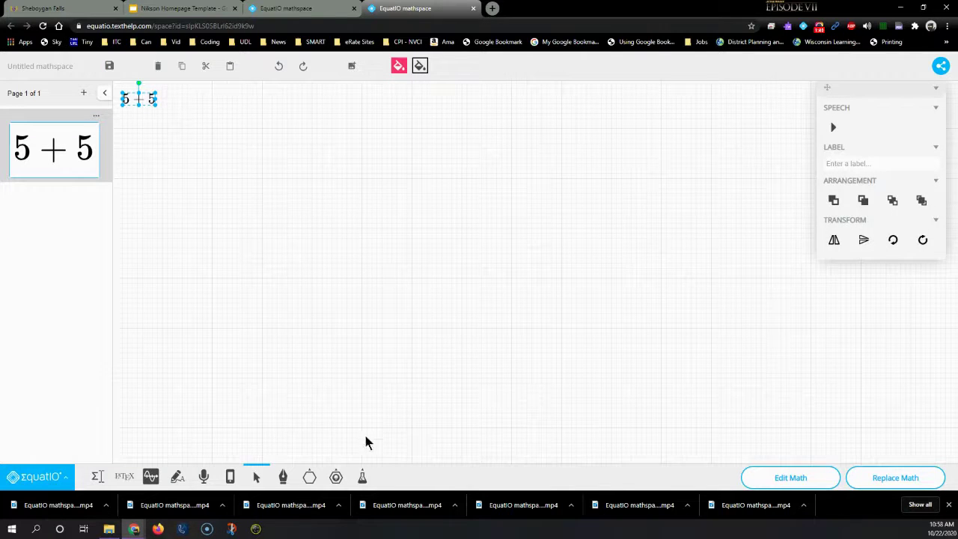
Step: Try to dictate "5 plus 5 equals 10" as math with the Speech editor
left_click(203, 476)
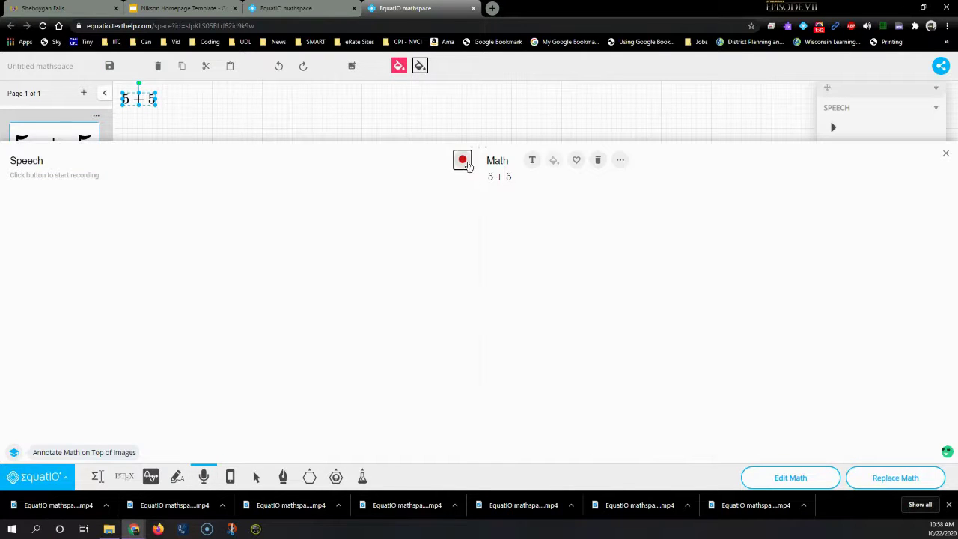
left_click(462, 162)
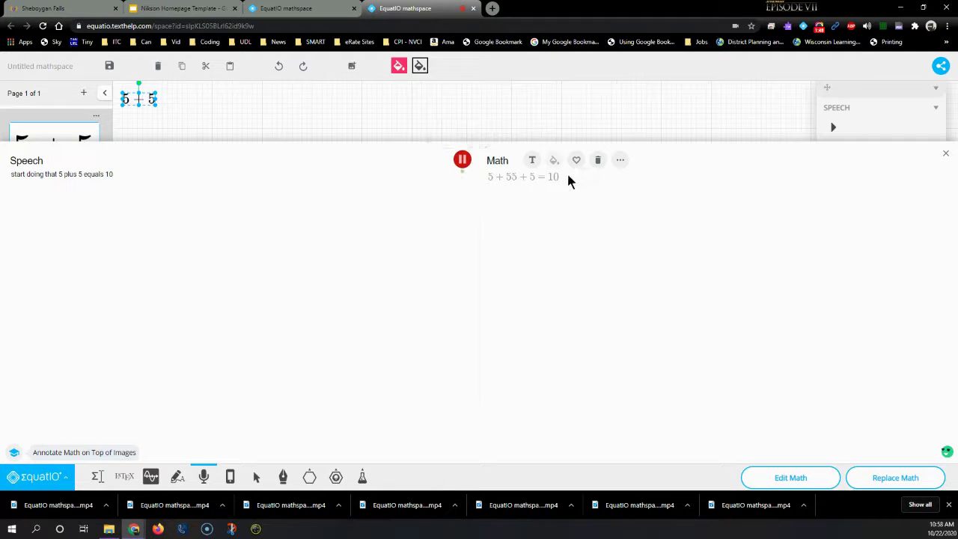
left_click_drag(202, 180, 3, 163)
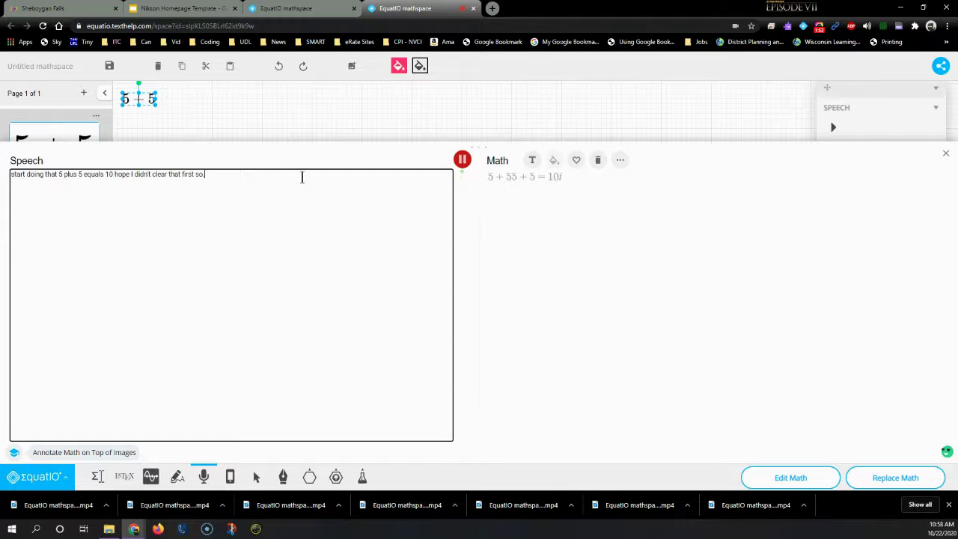
Step: Stop the speech recording and clear both the dictated transcript and the math preview
left_click(462, 159)
left_click_drag(291, 183, 1, 167)
key("BackSpace")
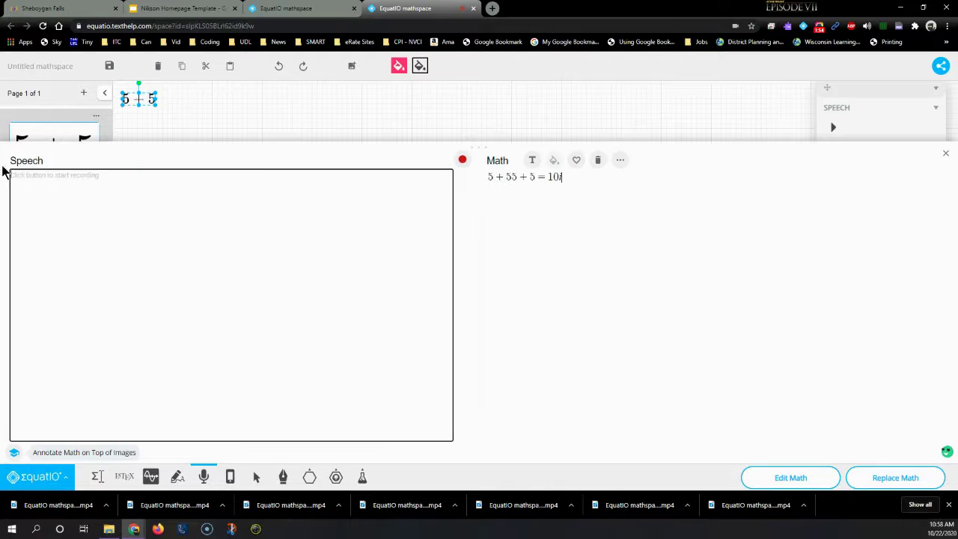
left_click(543, 180)
left_click_drag(562, 176, 427, 176)
key("BackSpace")
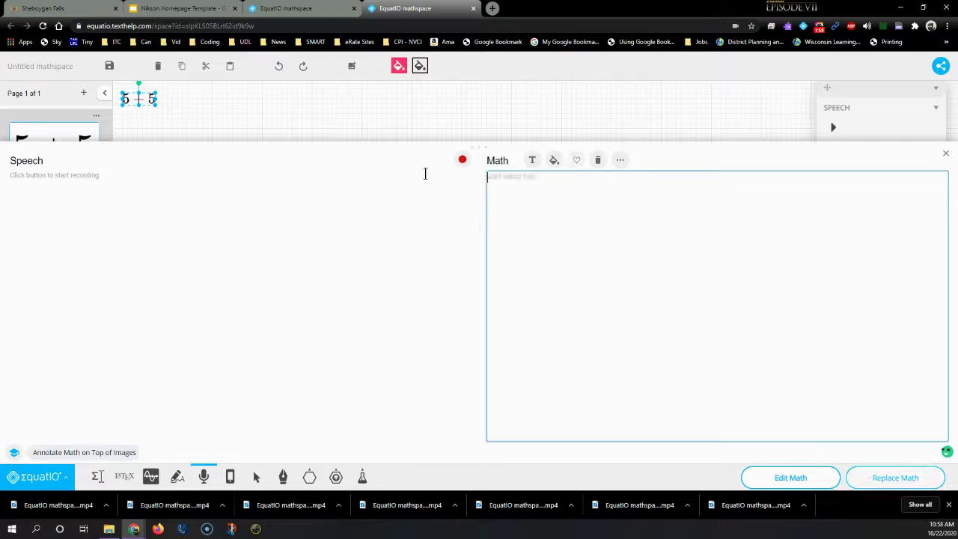
Step: Dictate "5 plus 5 equals 10", replace the canvas expression with it, and shrink and close the Speech editor
left_click(463, 160)
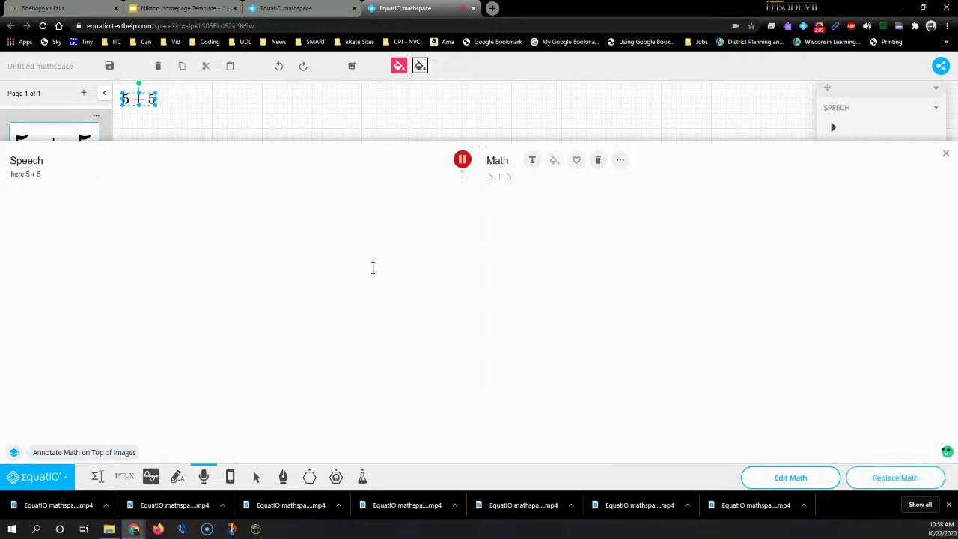
left_click(896, 479)
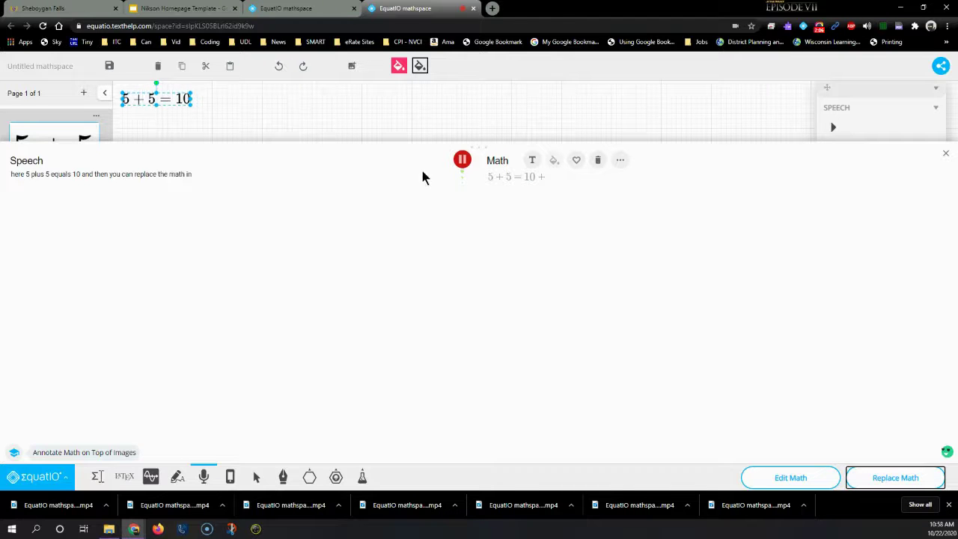
left_click_drag(479, 144, 485, 336)
left_click(945, 347)
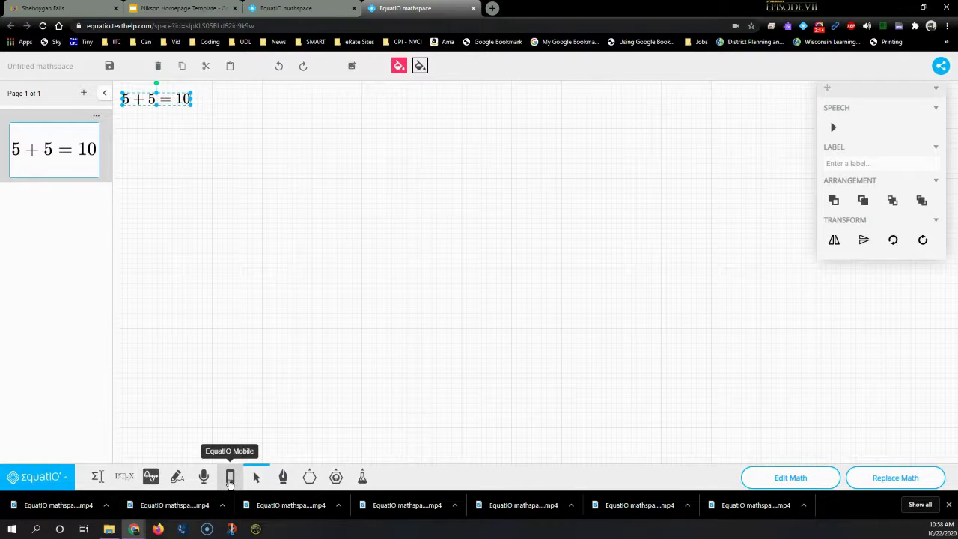
Step: View the EquatIO Mobile instructions and close them, and try selecting and deselecting the equation on the canvas
left_click(230, 478)
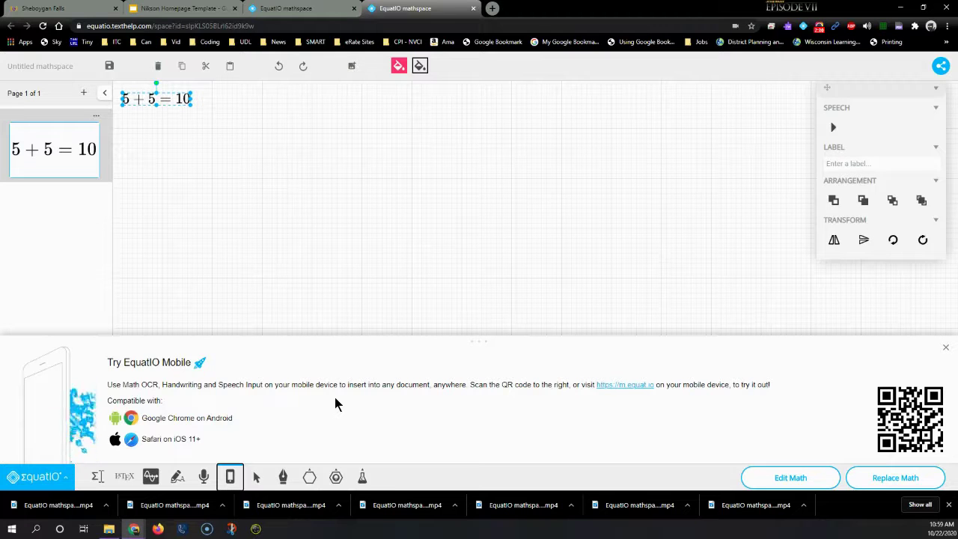
left_click(944, 351)
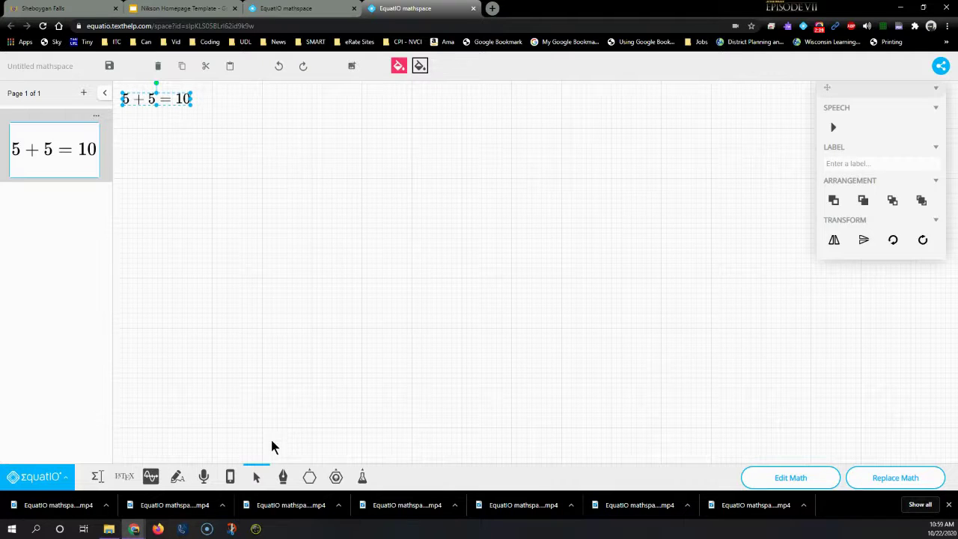
left_click(256, 476)
left_click(345, 265)
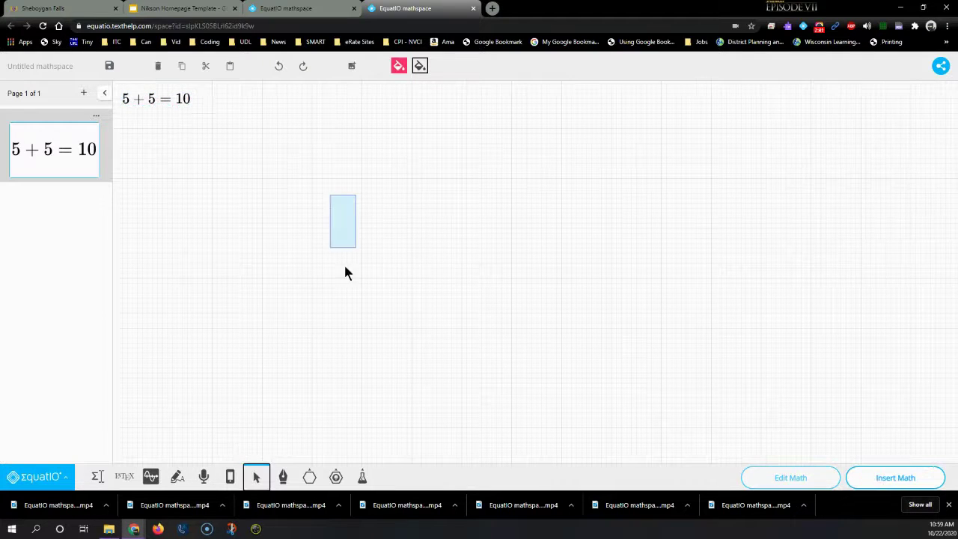
left_click(176, 103)
left_click(352, 241)
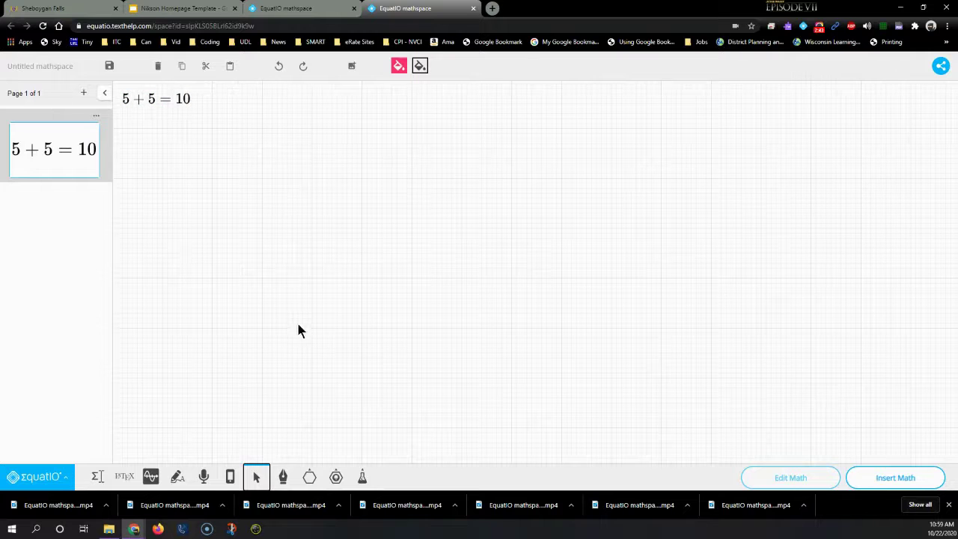
Step: Draw a large 5 followed by an x freehand below the equation on the canvas
left_click(283, 477)
left_click_drag(294, 237, 263, 259)
left_click_drag(334, 234, 330, 233)
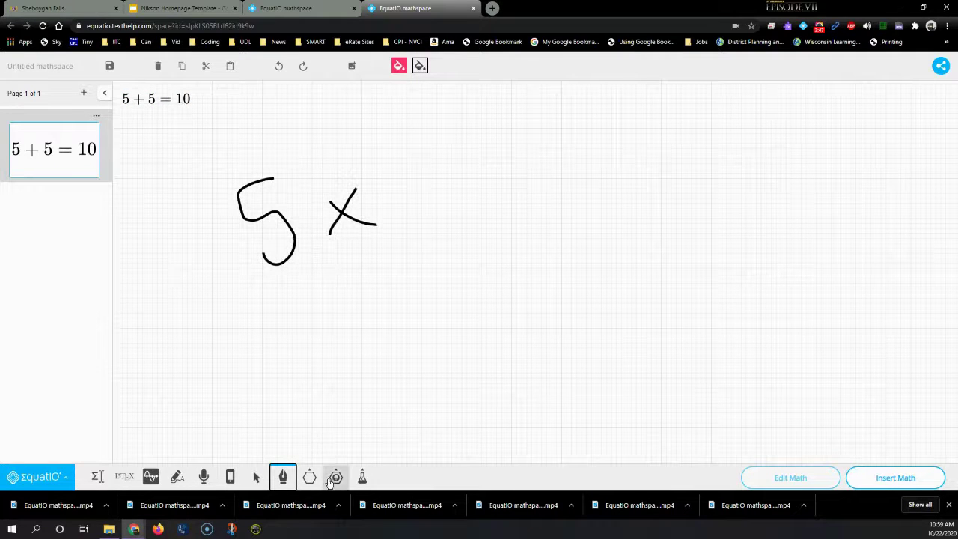
Step: Find the Car shape in the full shape list and draw it below the handwritten 5 x
left_click(308, 477)
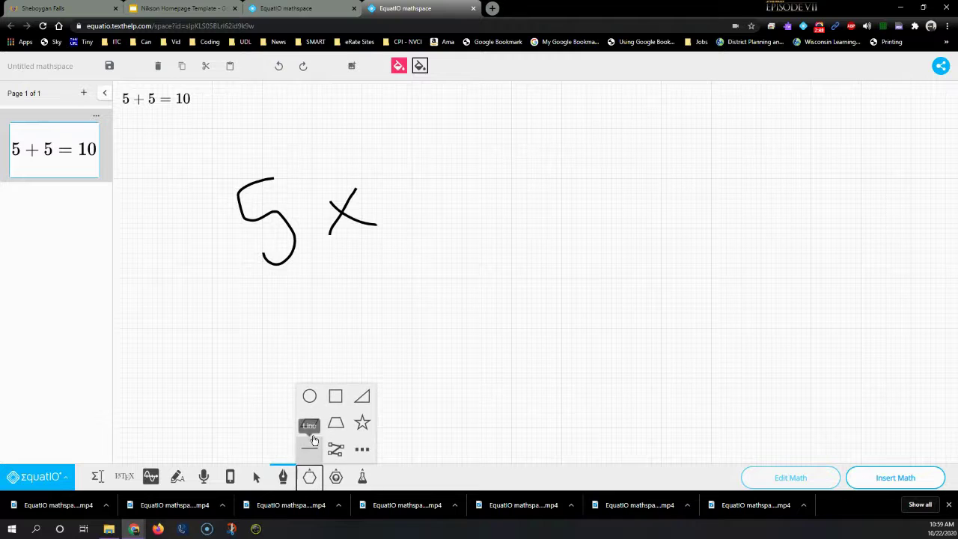
left_click(362, 446)
scroll(363, 403, "down", 5)
scroll(363, 404, "down", 10)
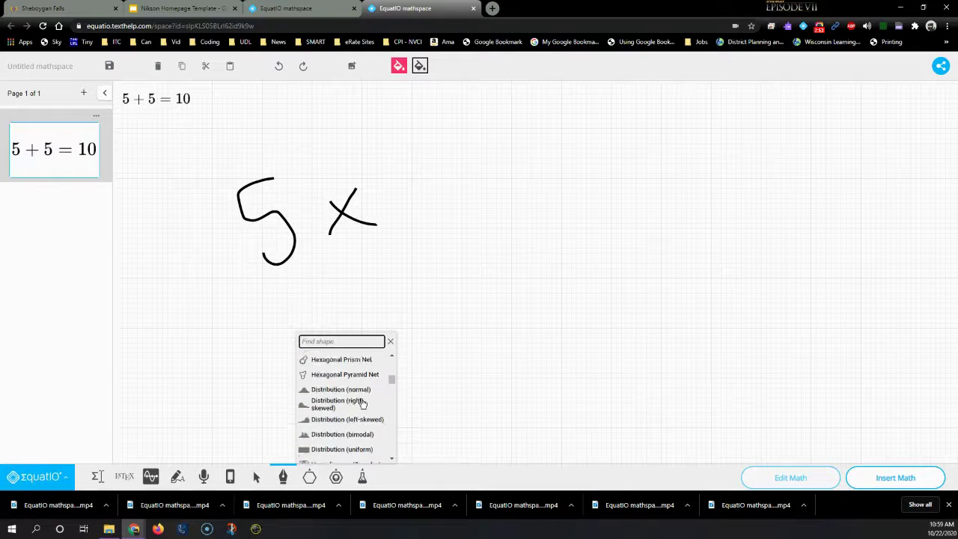
scroll(350, 407, "down", 12)
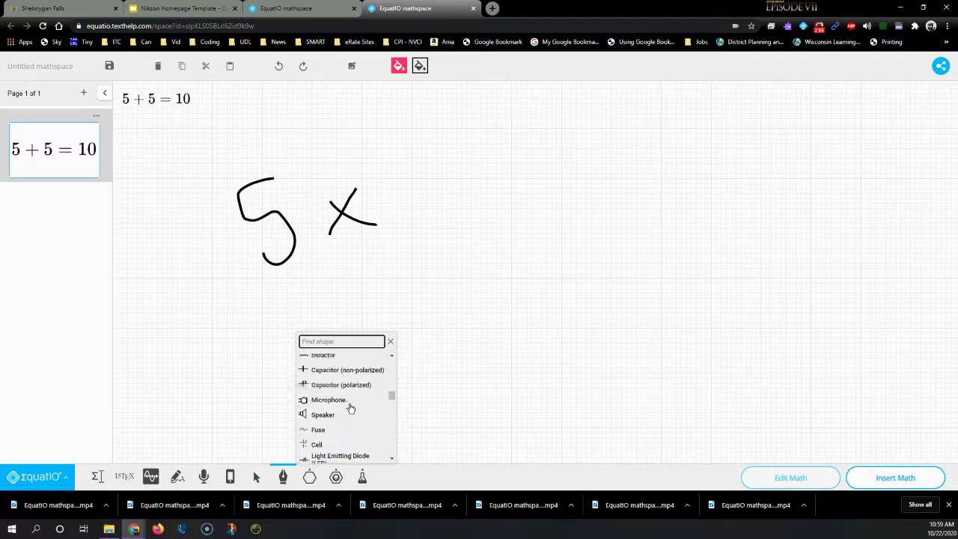
scroll(350, 405, "down", 12)
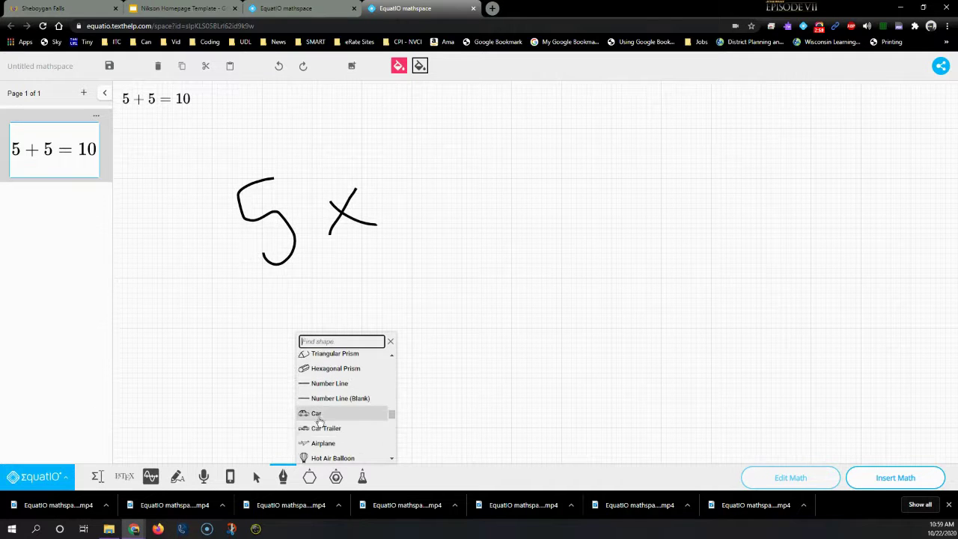
left_click(317, 413)
left_click_drag(345, 287, 430, 337)
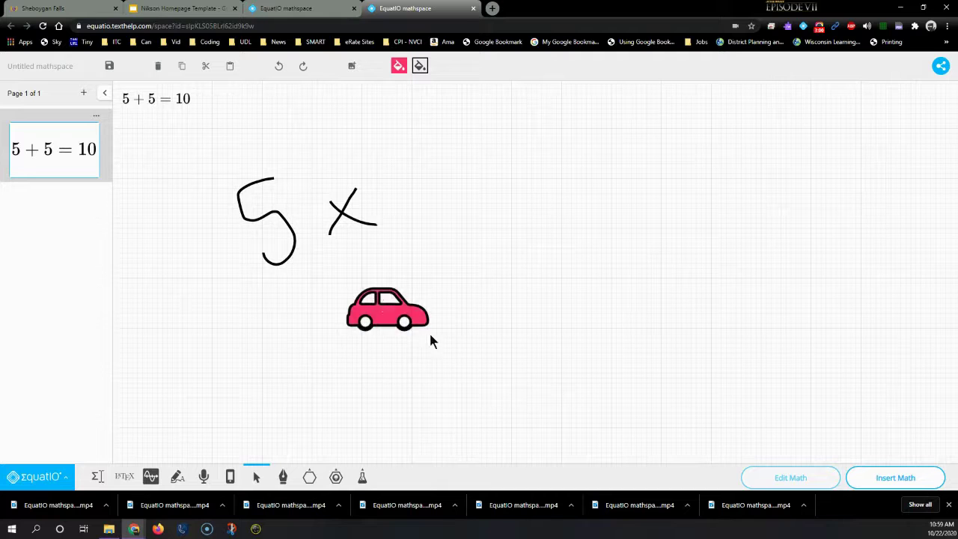
Step: Add a protractor manipulative to the canvas to the right of the car
left_click(336, 477)
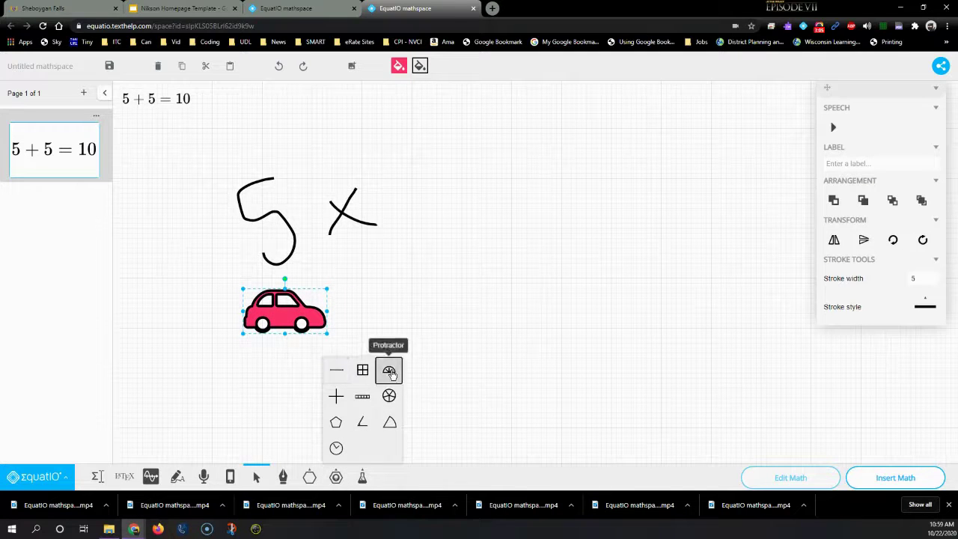
left_click(388, 370)
left_click_drag(454, 293, 609, 371)
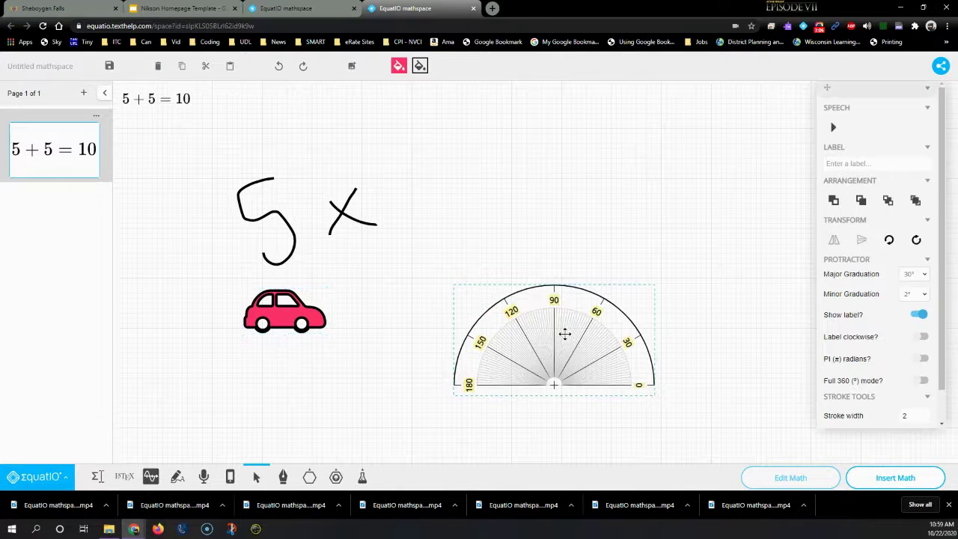
Step: Move the protractor up beside the handwritten 5 x, and open the periodic table over the canvas's upper-left area
left_click_drag(553, 342, 555, 213)
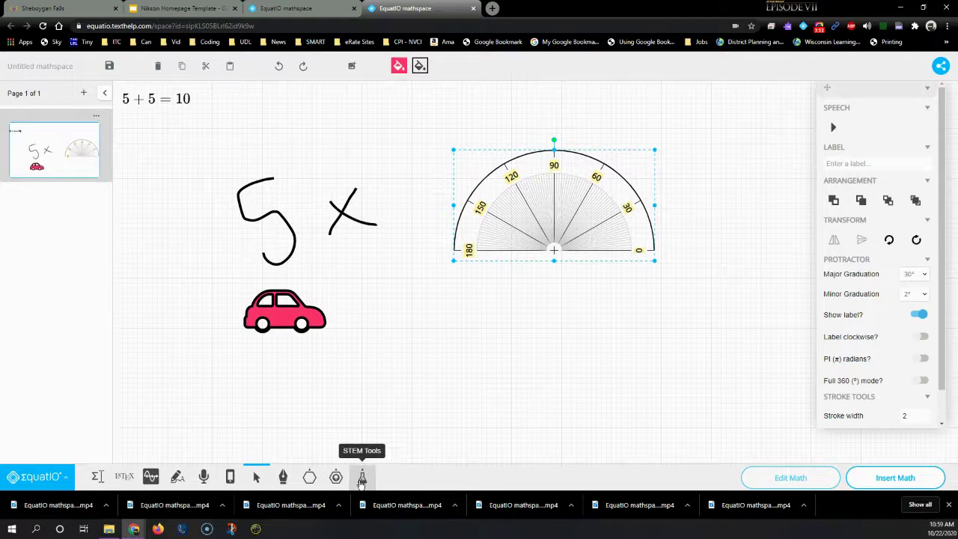
left_click(362, 480)
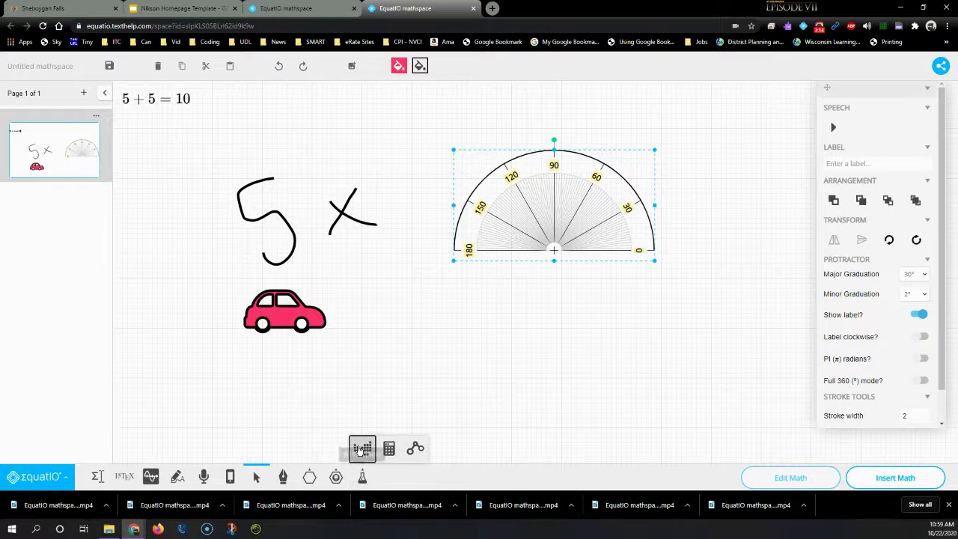
left_click(362, 448)
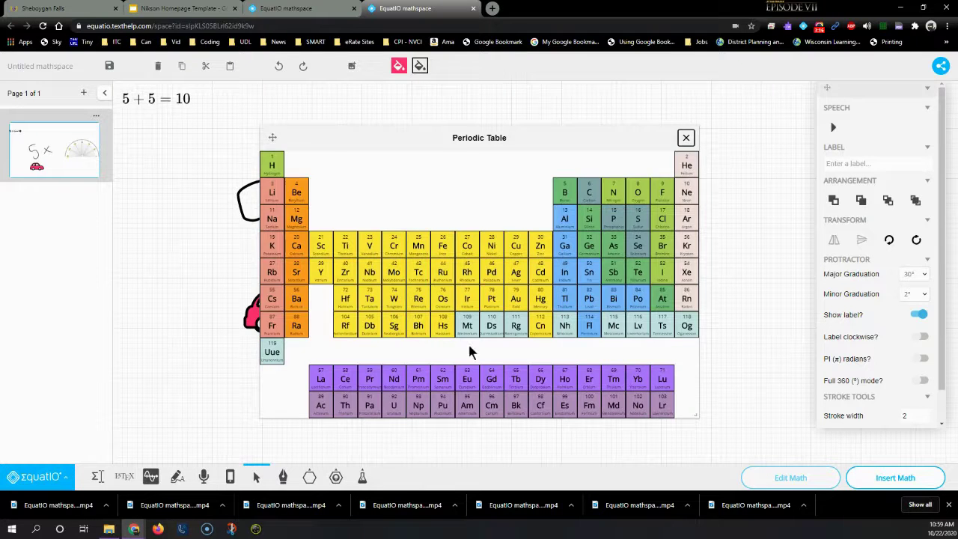
left_click_drag(489, 139, 369, 98)
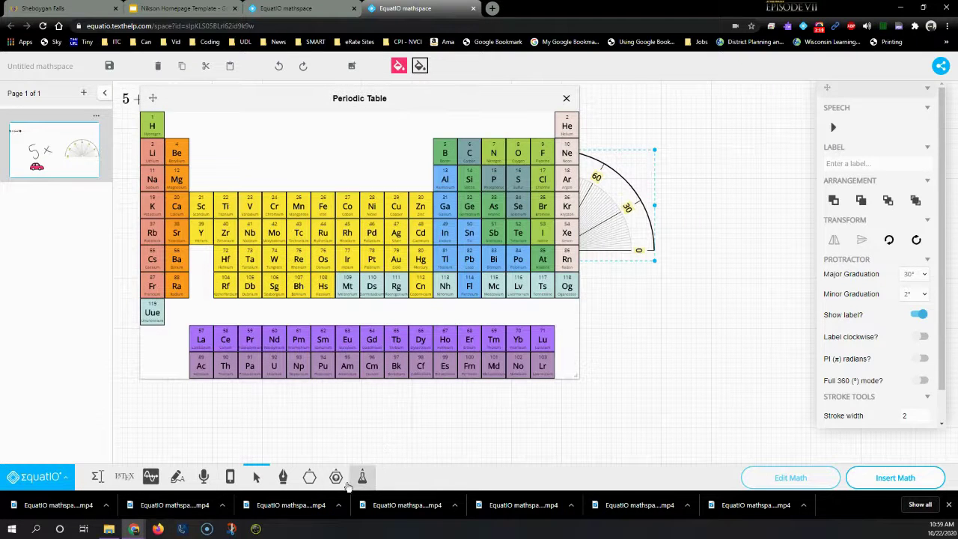
Step: View the Scientific Calculator from the STEM tools and close it, keeping the periodic table open
left_click(362, 480)
left_click(389, 464)
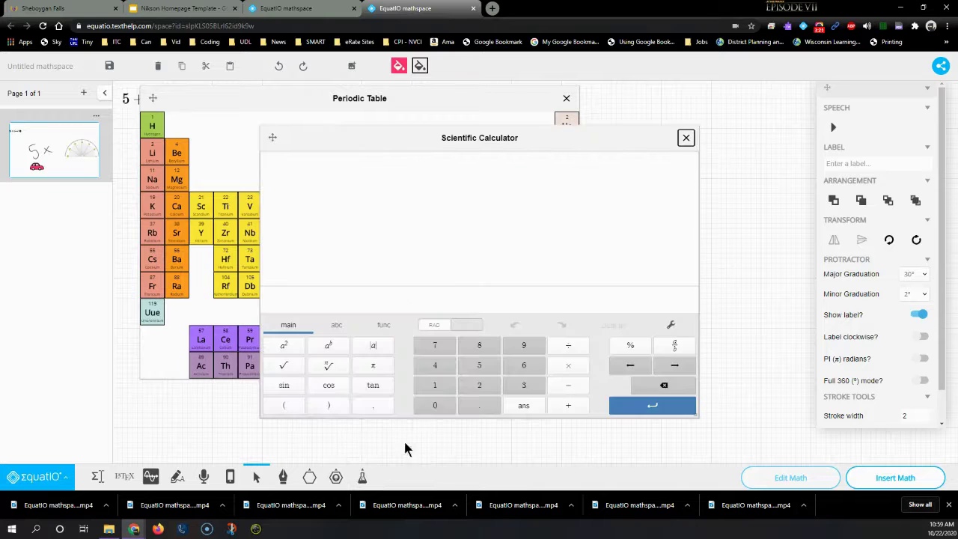
left_click(685, 139)
Step: Open the Molecular Viewer from the STEM tools and look up the water molecule by name
left_click(362, 478)
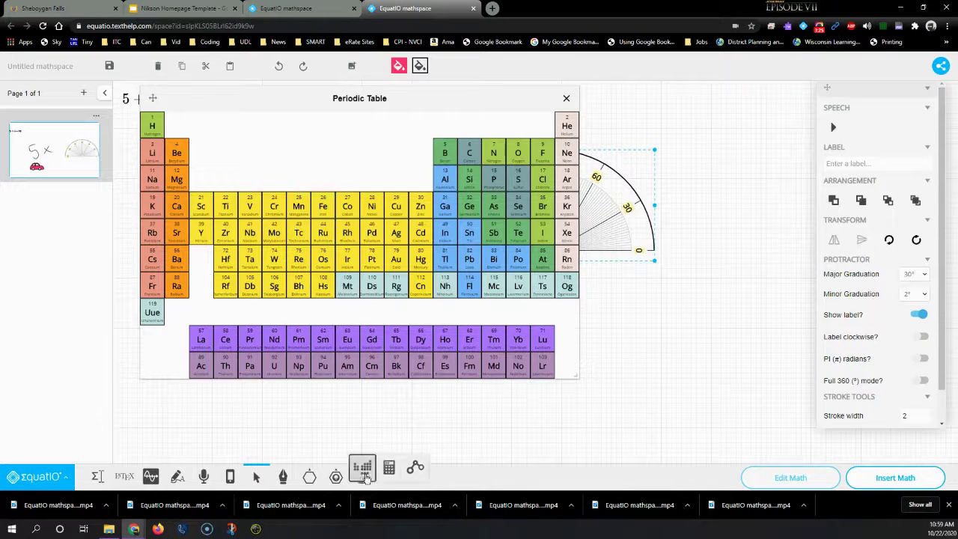
left_click(414, 448)
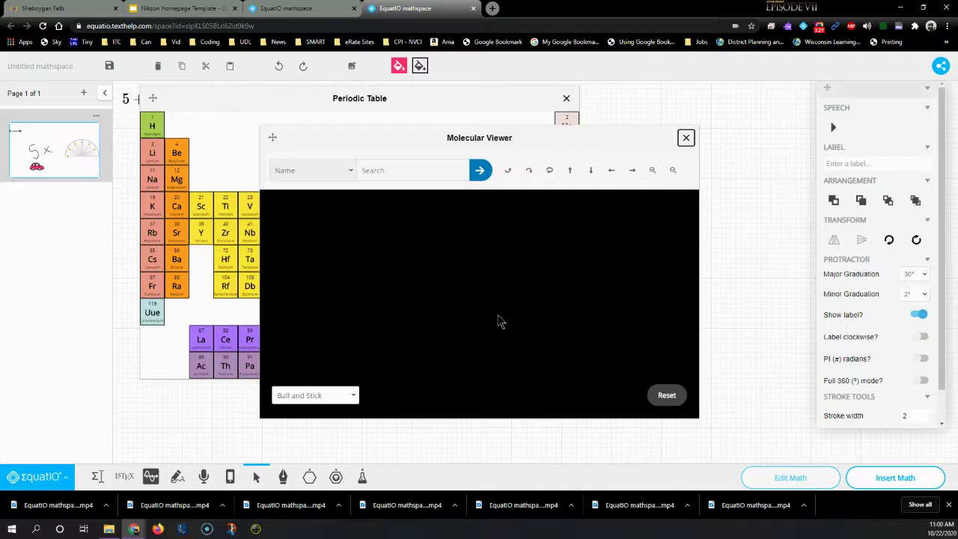
left_click(417, 169)
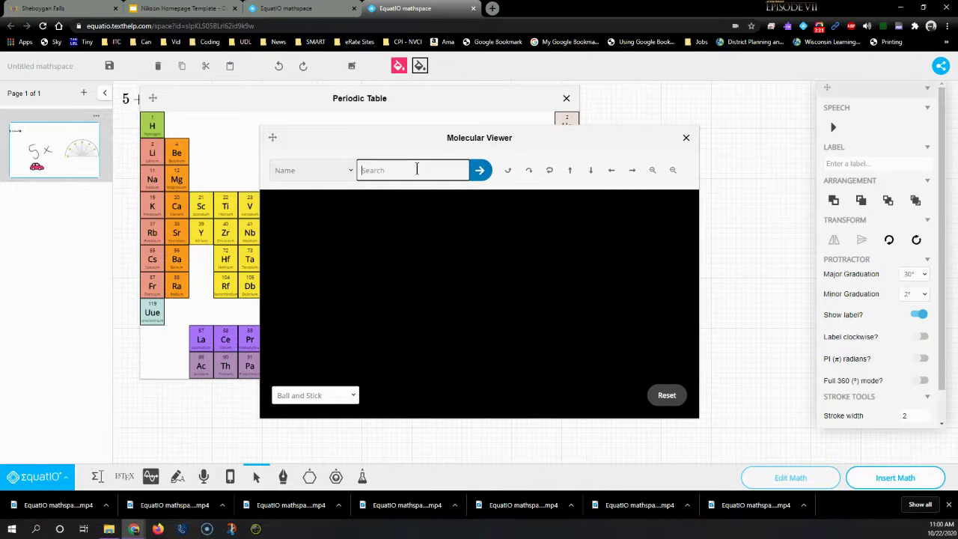
type("H")
key("BackSpace")
type("water")
left_click(375, 194)
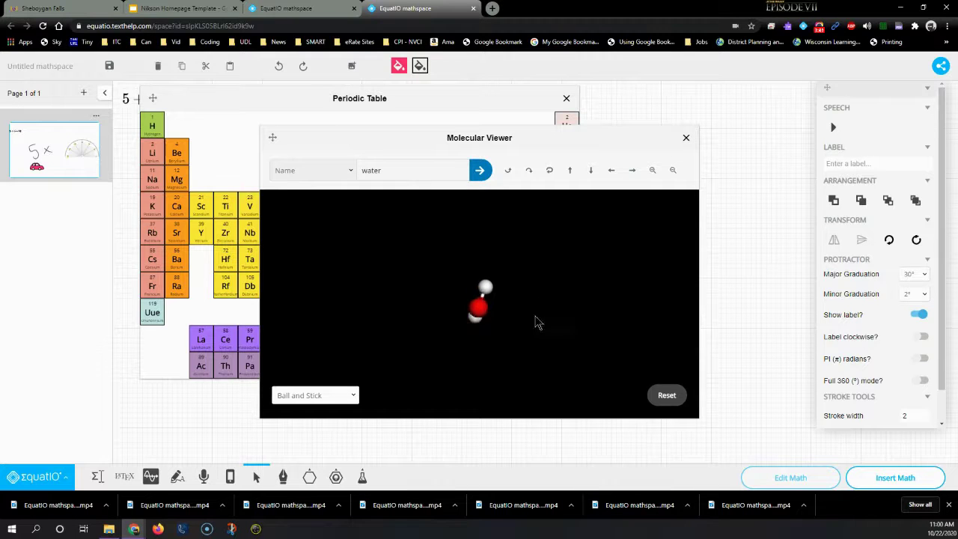
Step: Try to display the water molecule in the Cartoon style, reset its view and close the Molecular Viewer
left_click(343, 396)
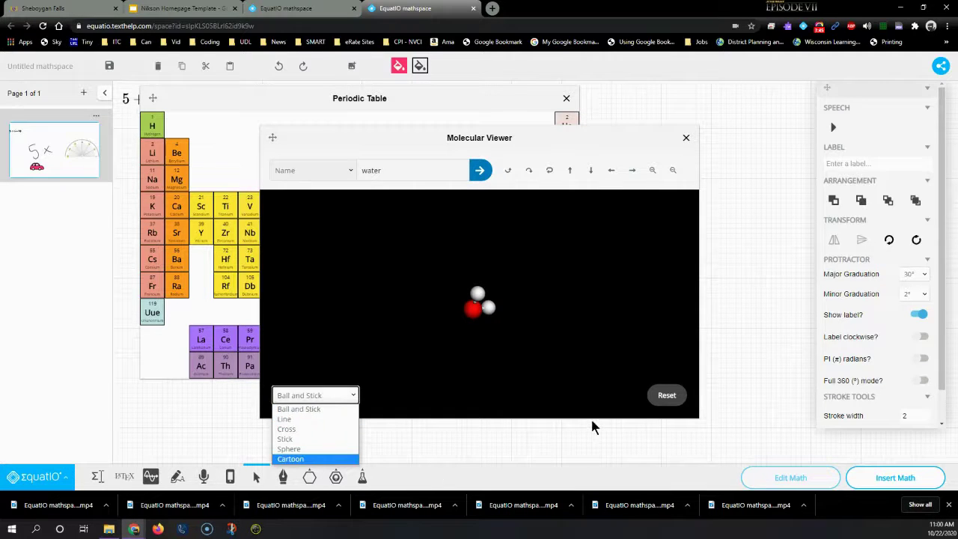
left_click(296, 458)
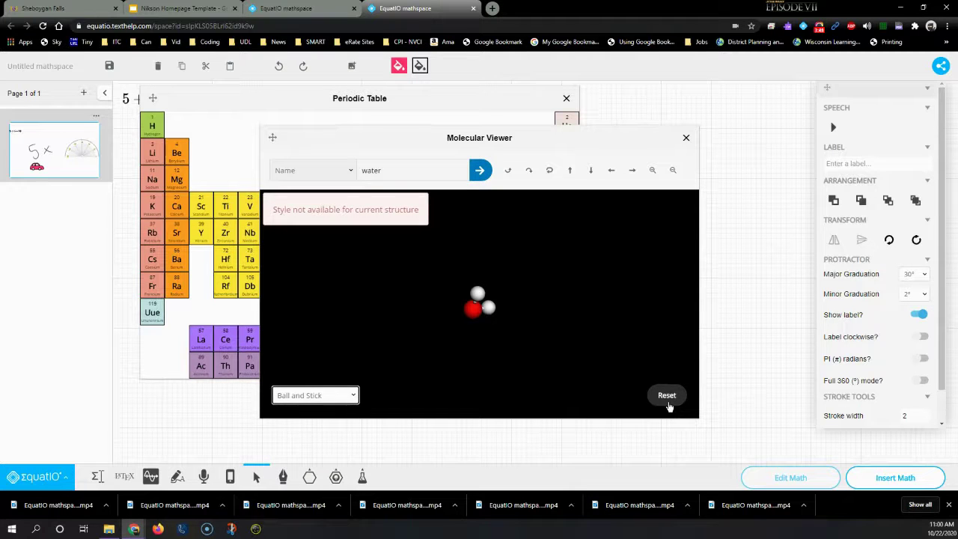
left_click(667, 401)
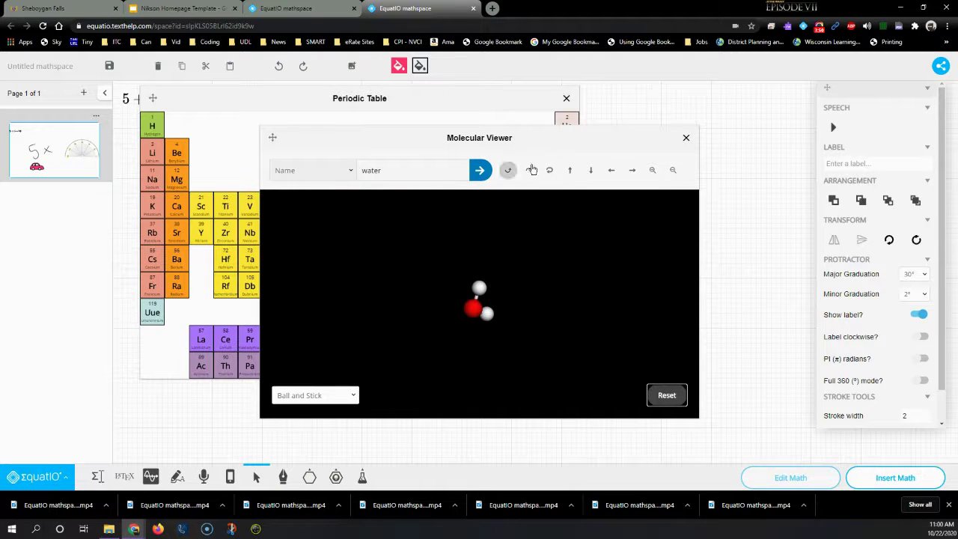
left_click(685, 138)
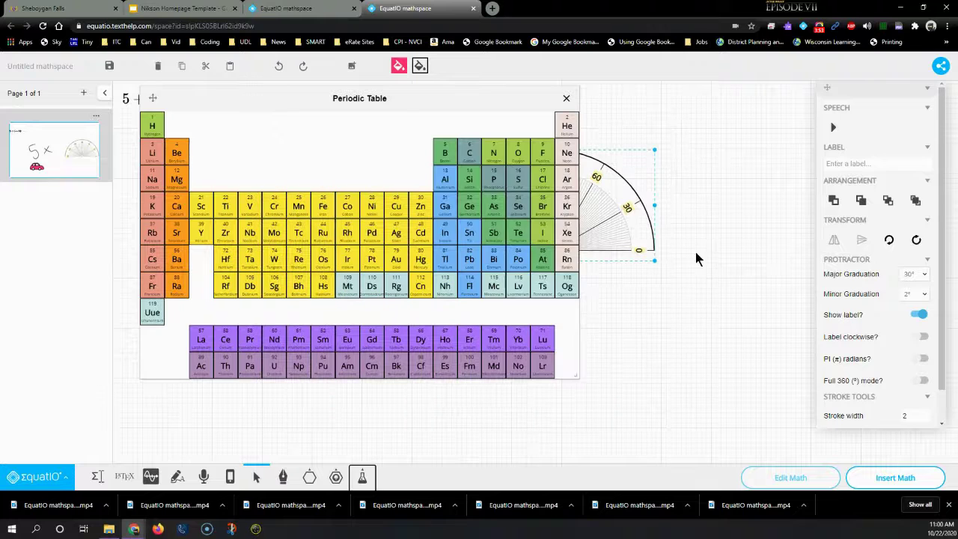